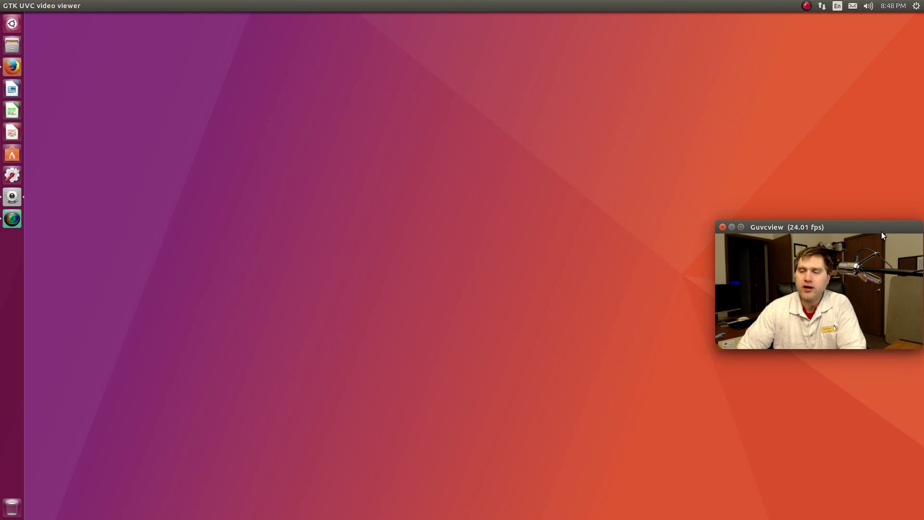
Choose About This Device from the top-panel gear menu
{"action": "left_click", "coordinate": [915, 6]}
{"action": "left_click", "coordinate": [890, 18]}
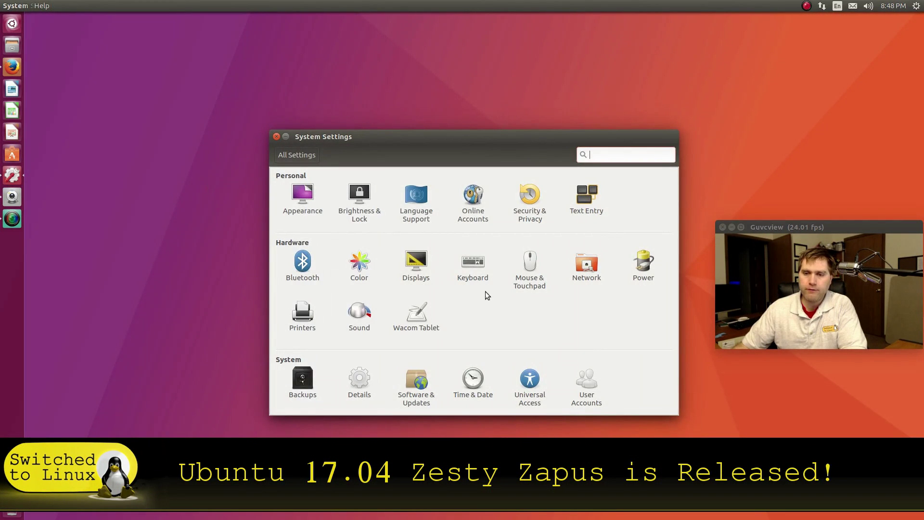
Show the Details overview (Ubuntu 17.04, 64-bit, 31.4 GiB memory) and move its window left
{"action": "left_click", "coordinate": [366, 385]}
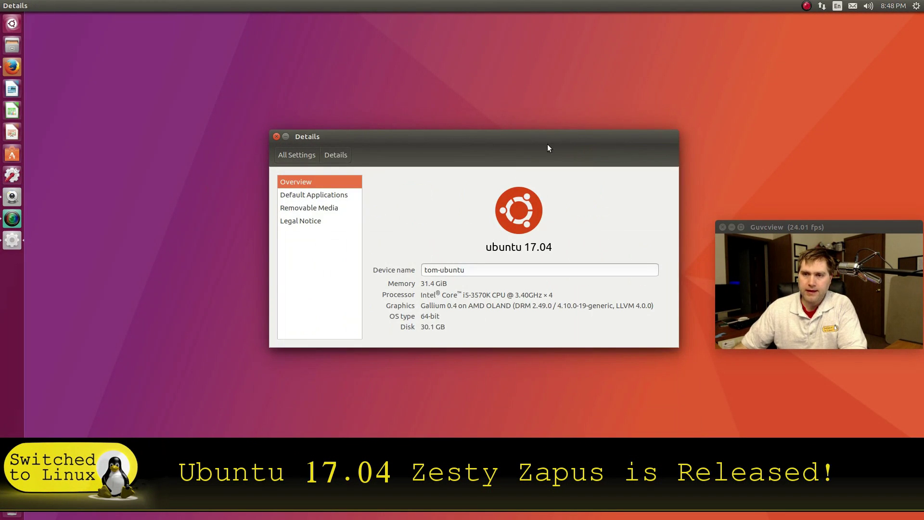
{"action": "left_click_drag", "start_coordinate": [547, 146], "coordinate": [413, 150]}
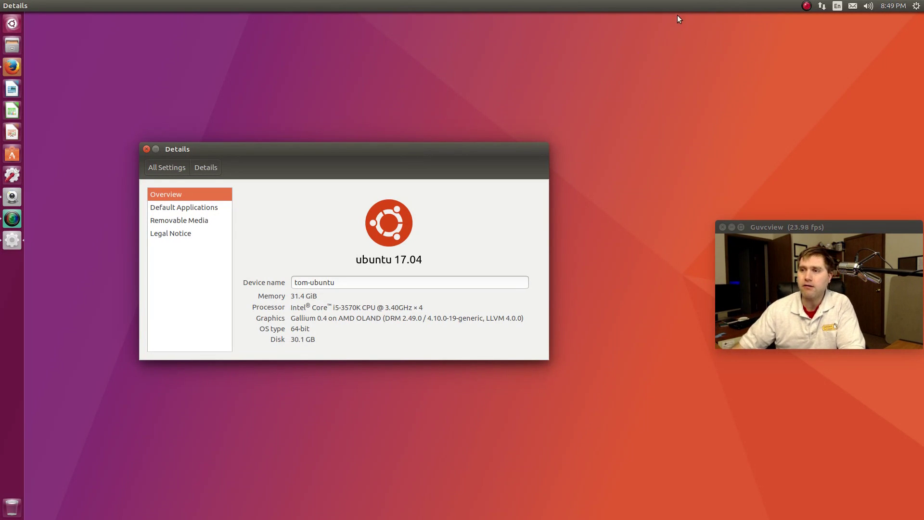
Open and dismiss the system menu a few times, then close the Details window
{"action": "left_click", "coordinate": [916, 6]}
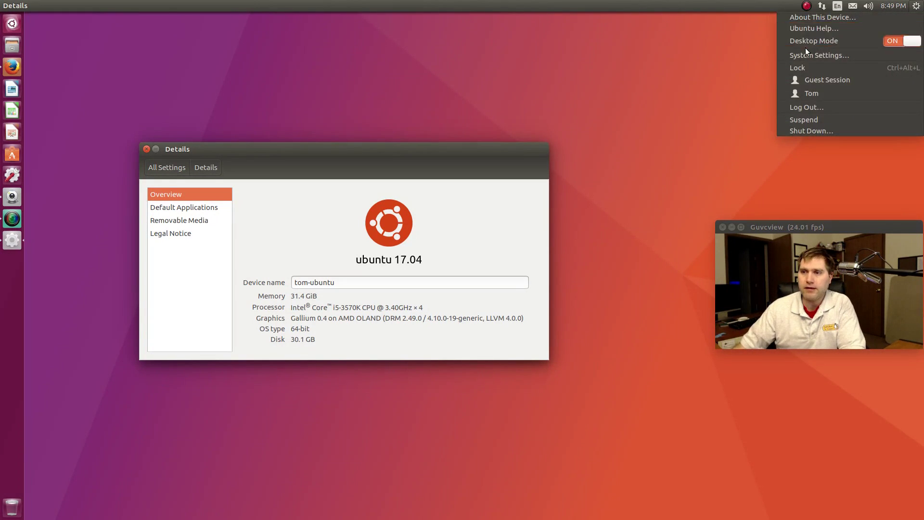
{"action": "left_click", "coordinate": [815, 29]}
{"action": "left_click", "coordinate": [915, 5]}
{"action": "left_click", "coordinate": [813, 56]}
{"action": "left_click", "coordinate": [916, 6]}
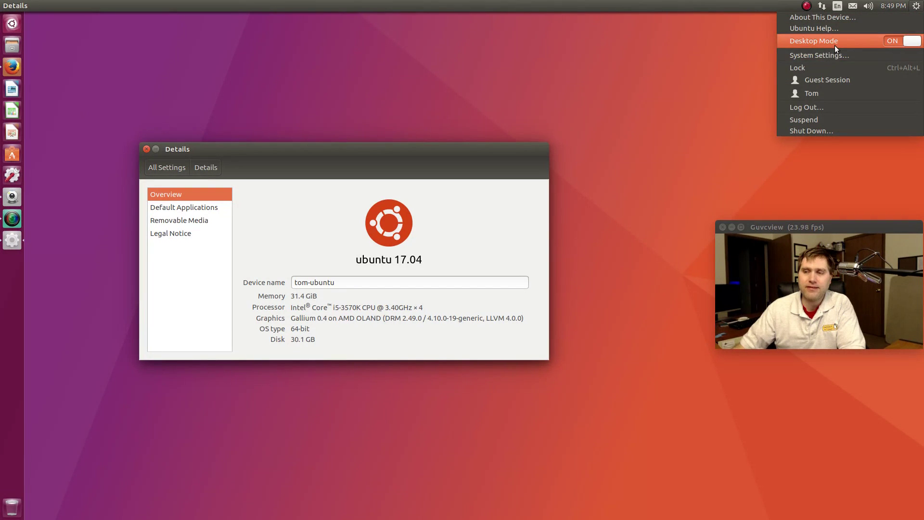
{"action": "left_click", "coordinate": [450, 63]}
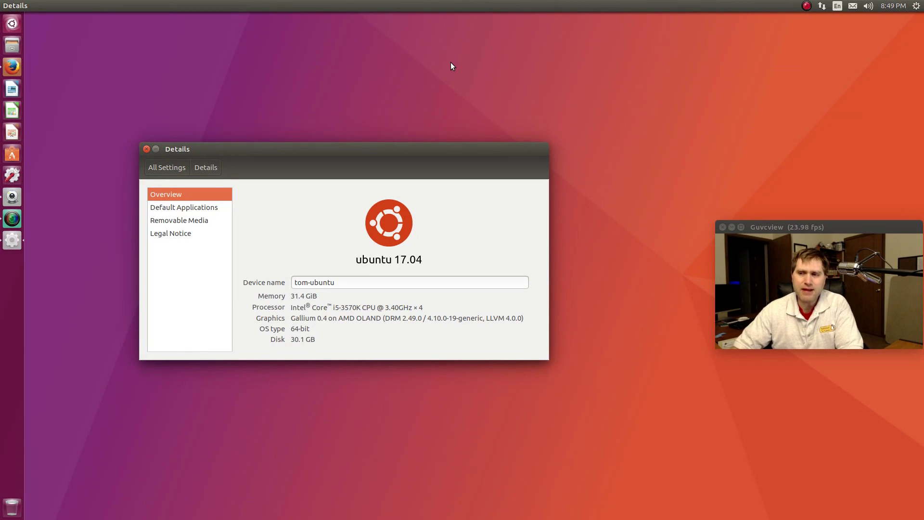
{"action": "left_click", "coordinate": [146, 149]}
Bring up Firefox and scroll through the Ubuntu 17.04 release notes
{"action": "left_click", "coordinate": [14, 67]}
{"action": "scroll", "coordinate": [460, 192], "scroll_direction": "up", "scroll_amount": 10}
{"action": "scroll", "coordinate": [461, 192], "scroll_direction": "up", "scroll_amount": 15}
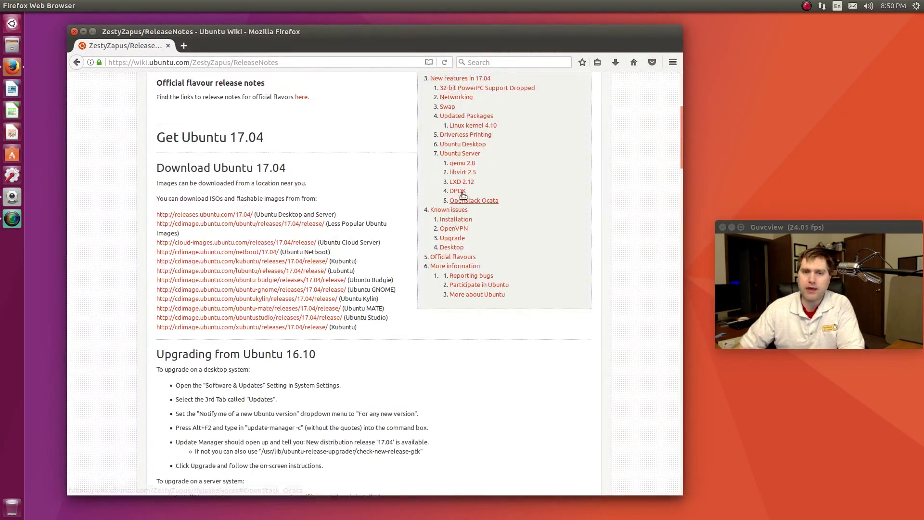
{"action": "scroll", "coordinate": [375, 201], "scroll_direction": "down", "scroll_amount": 4}
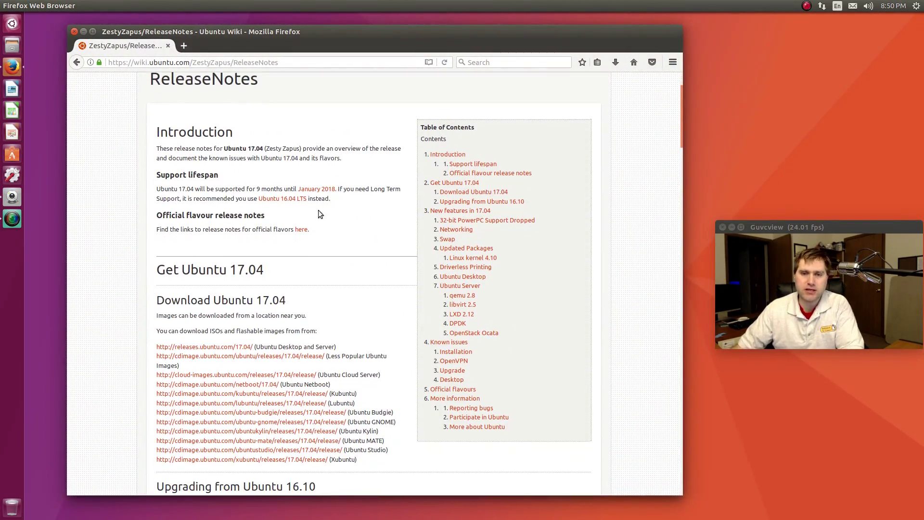
{"action": "scroll", "coordinate": [374, 203], "scroll_direction": "down", "scroll_amount": 4}
{"action": "scroll", "coordinate": [368, 202], "scroll_direction": "up", "scroll_amount": 4}
{"action": "scroll", "coordinate": [367, 202], "scroll_direction": "down", "scroll_amount": 1}
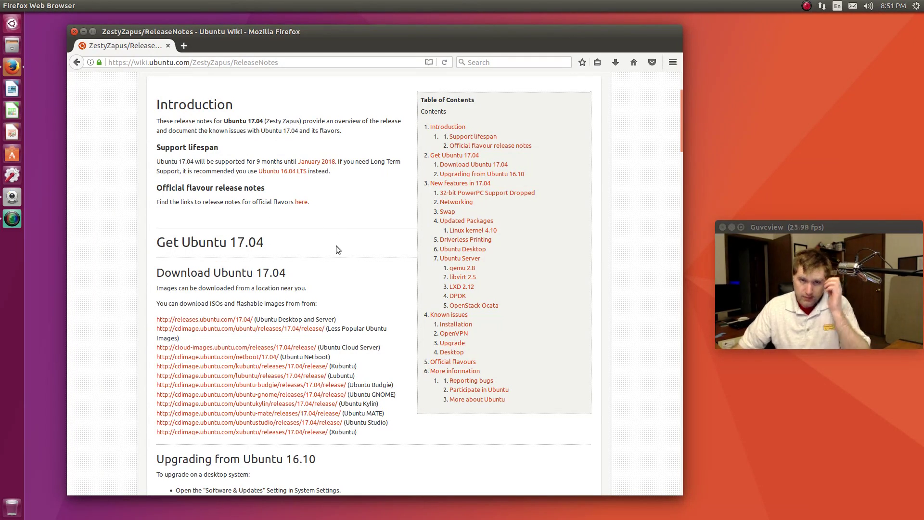
{"action": "scroll", "coordinate": [335, 252], "scroll_direction": "down", "scroll_amount": 10}
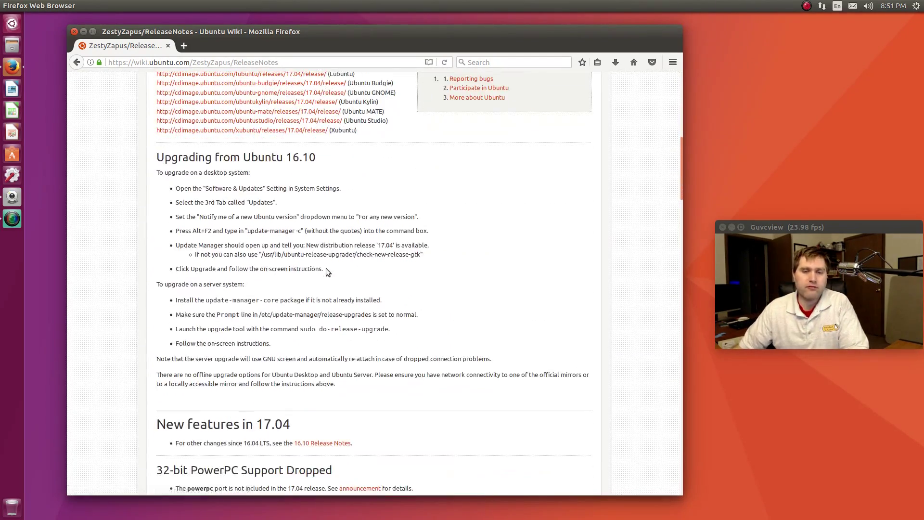
{"action": "scroll", "coordinate": [326, 269], "scroll_direction": "down", "scroll_amount": 8}
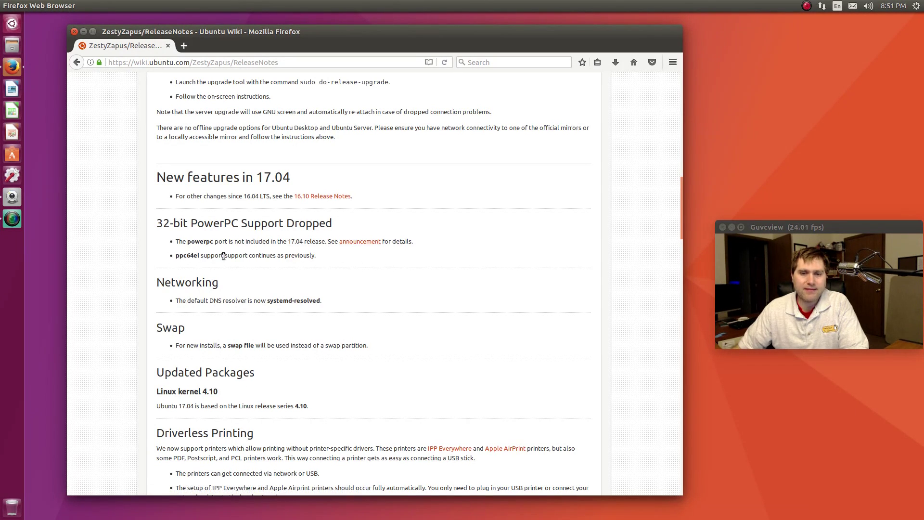
{"action": "scroll", "coordinate": [311, 279], "scroll_direction": "down", "scroll_amount": 1}
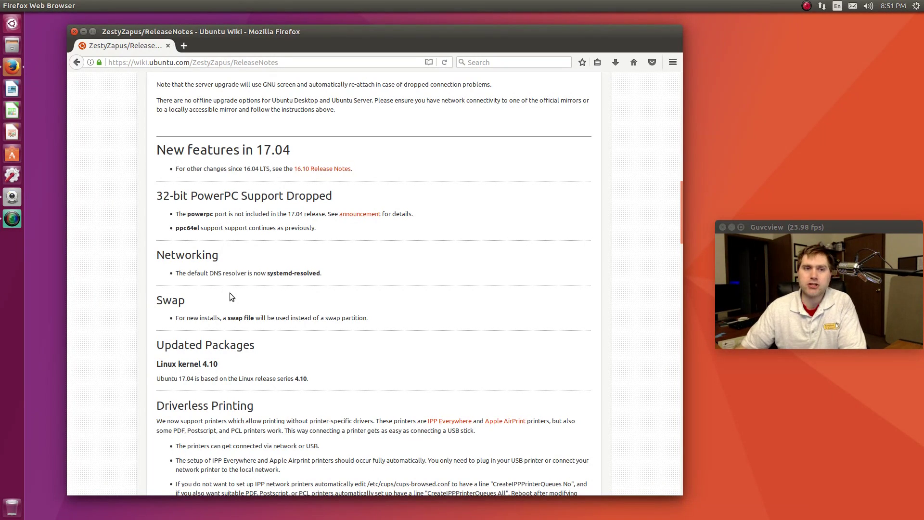
Launch the Disks utility by searching 'dis' in the Dash
{"action": "left_click", "coordinate": [17, 28]}
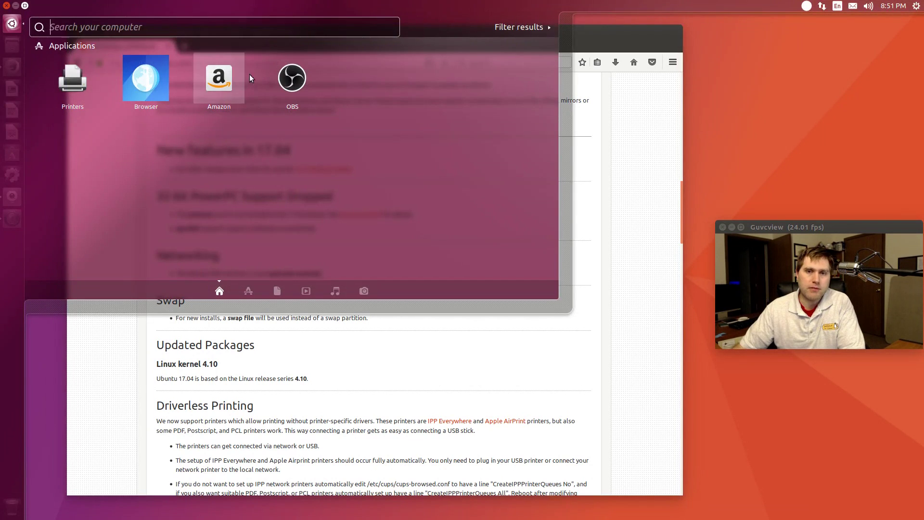
{"action": "type", "text": "dis"}
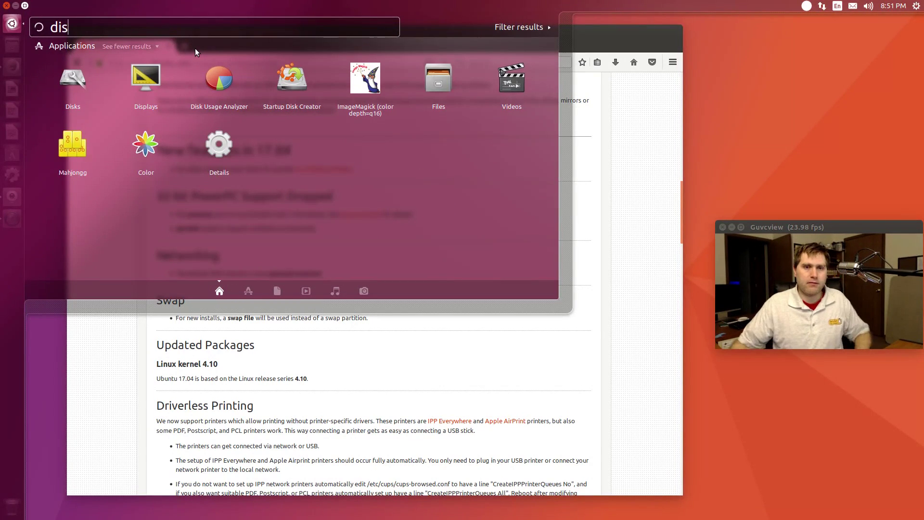
{"action": "left_click", "coordinate": [77, 83]}
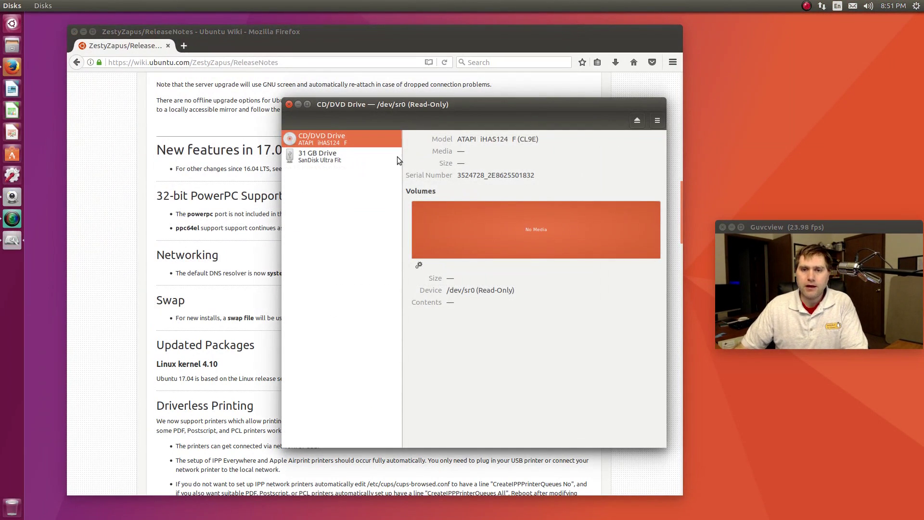
View the 31 GB drive's details, move Disks to the upper left, then close it
{"action": "left_click", "coordinate": [322, 157]}
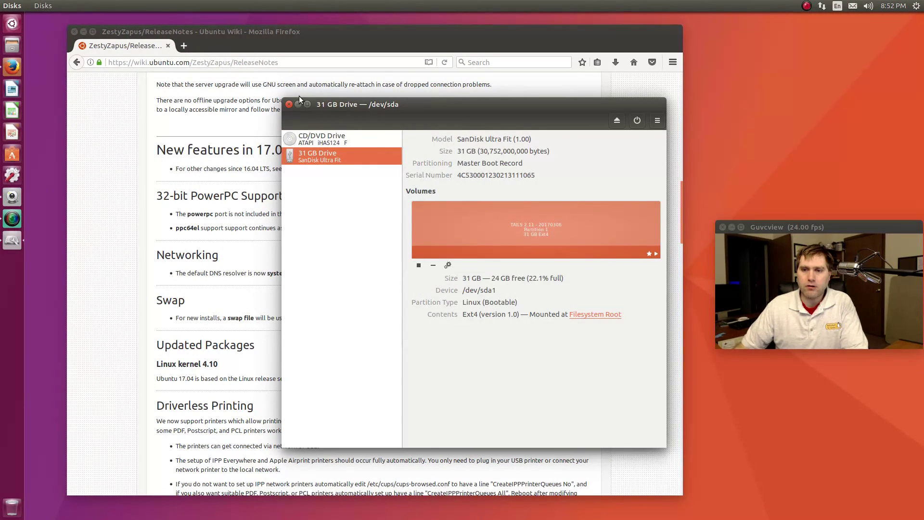
{"action": "left_click_drag", "start_coordinate": [436, 106], "coordinate": [213, 63]}
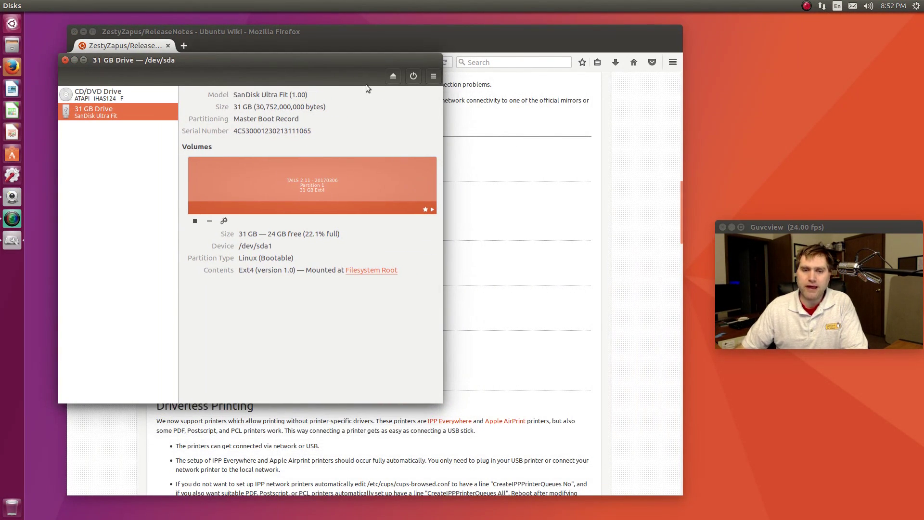
{"action": "left_click", "coordinate": [64, 60]}
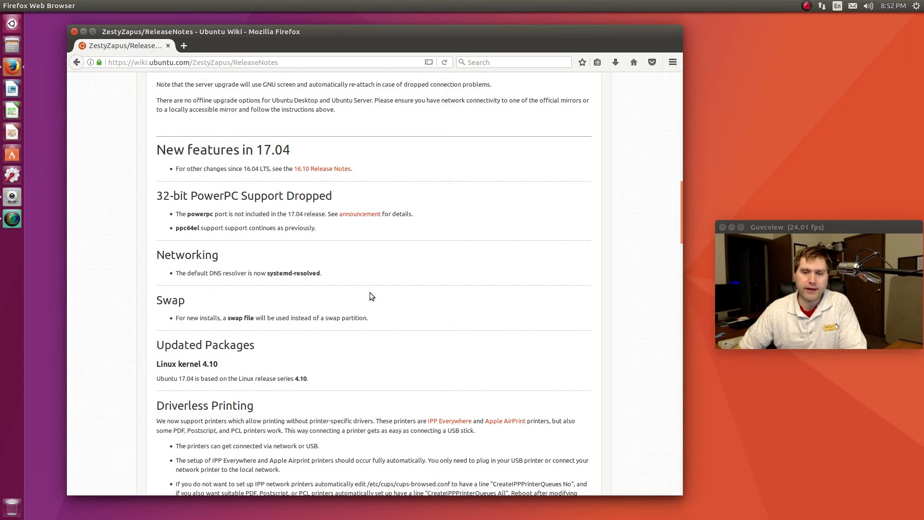
Read the release notes past Driverless Printing and Ubuntu Desktop, then launch LibreOffice Writer
{"action": "scroll", "coordinate": [404, 335], "scroll_direction": "down", "scroll_amount": 5}
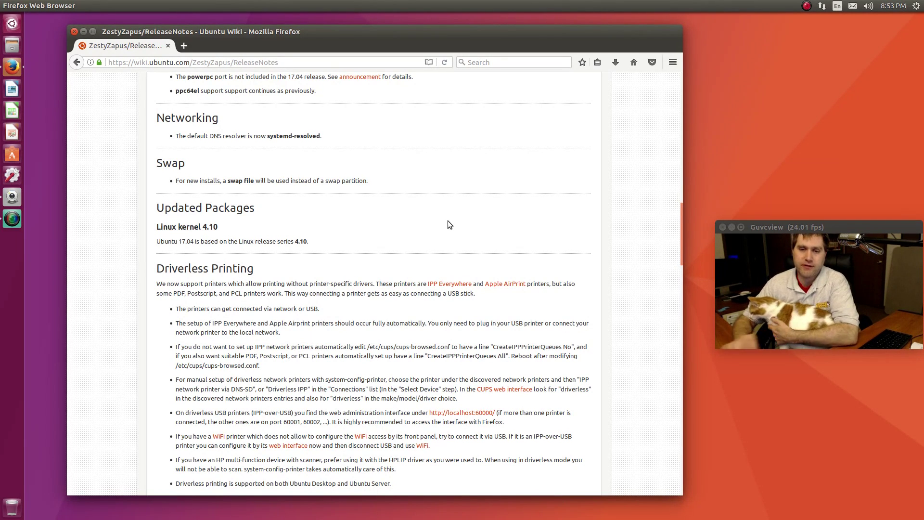
{"action": "scroll", "coordinate": [320, 250], "scroll_direction": "down", "scroll_amount": 5}
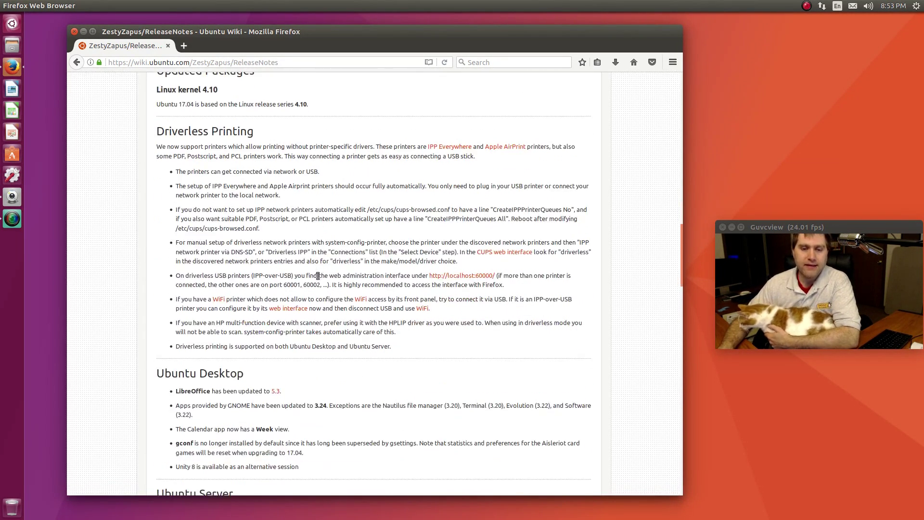
{"action": "scroll", "coordinate": [317, 275], "scroll_direction": "down", "scroll_amount": 4}
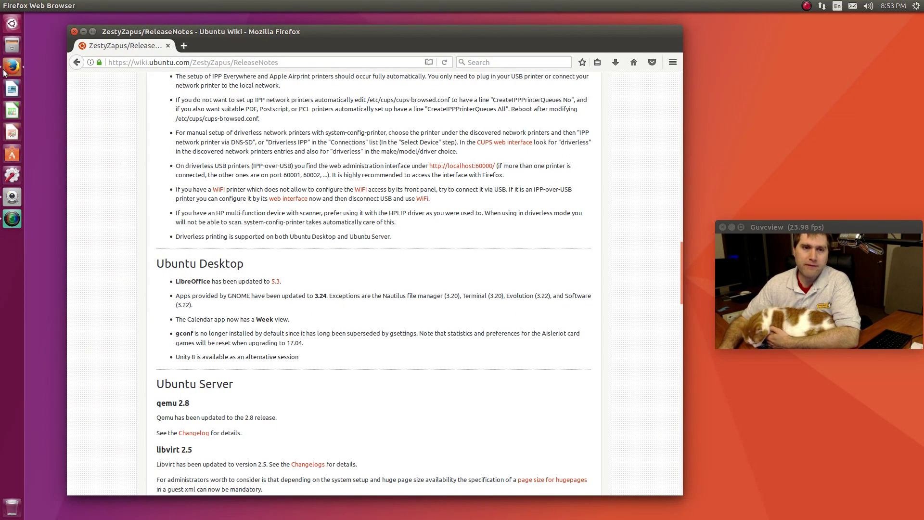
{"action": "left_click", "coordinate": [11, 89]}
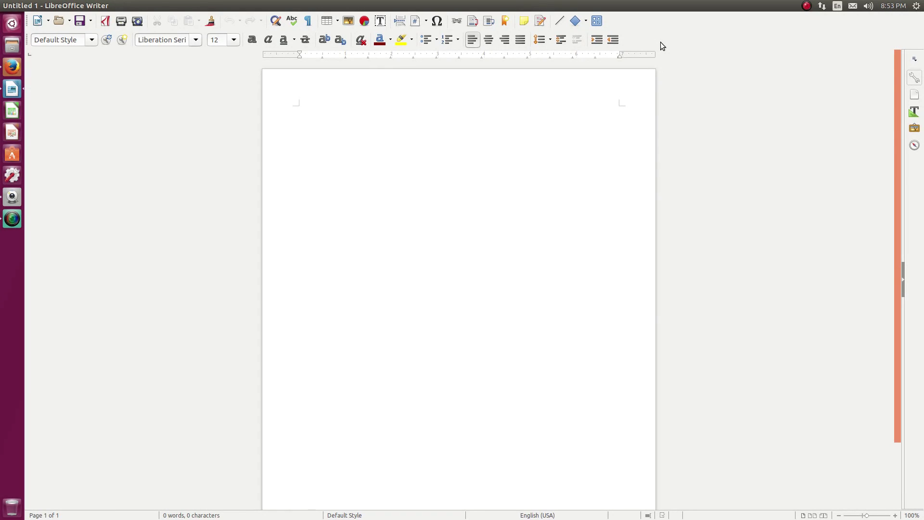
Toggle Writer's sidebar Properties panel, then close the blank Untitled 1 document
{"action": "left_click", "coordinate": [916, 61]}
{"action": "left_click", "coordinate": [916, 61]}
{"action": "left_click", "coordinate": [914, 76]}
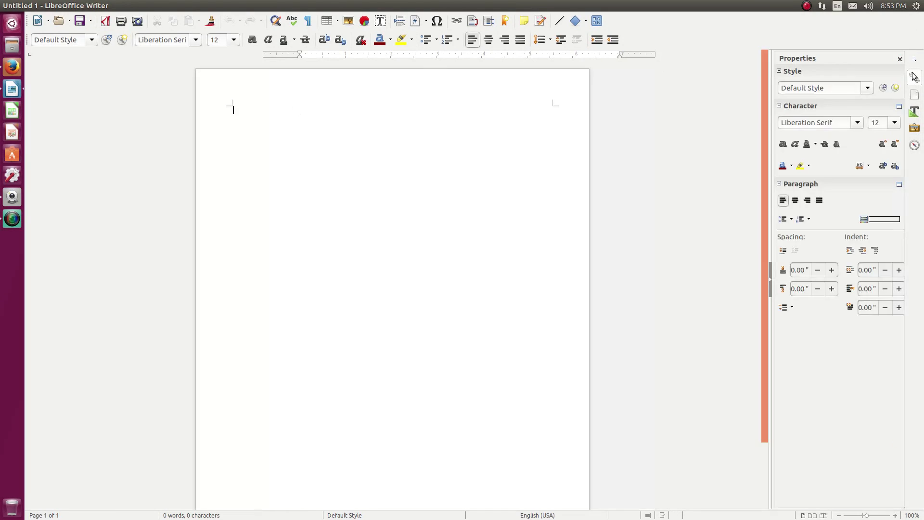
{"action": "left_click", "coordinate": [914, 76]}
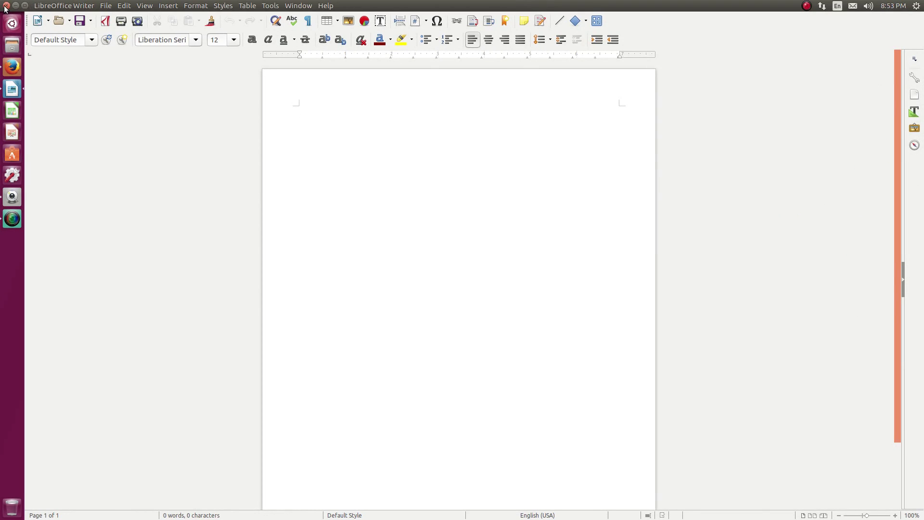
{"action": "left_click", "coordinate": [6, 5]}
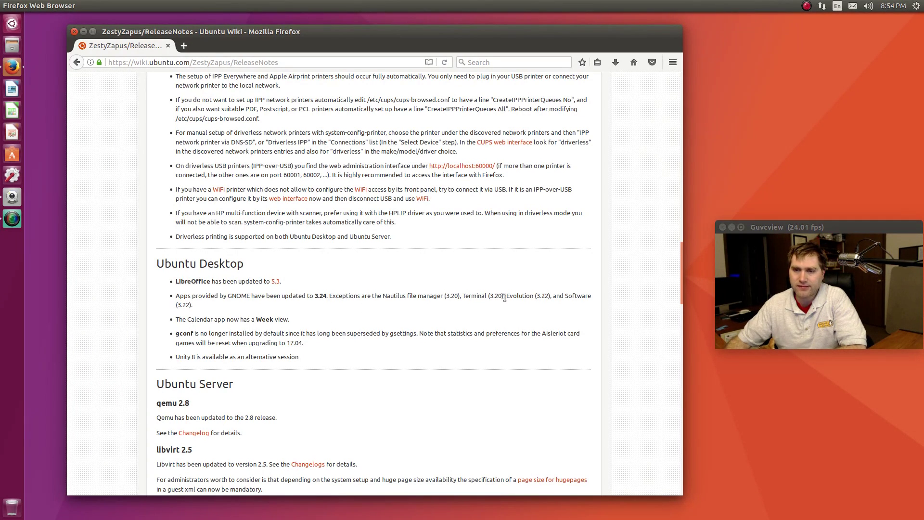
{"action": "left_click", "coordinate": [13, 24]}
{"action": "type", "text": "ev"}
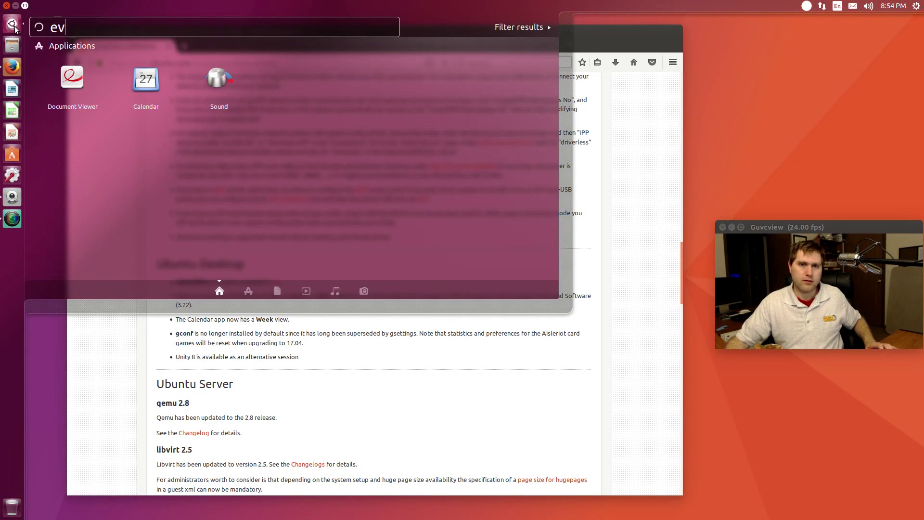
{"action": "type", "text": "ol"}
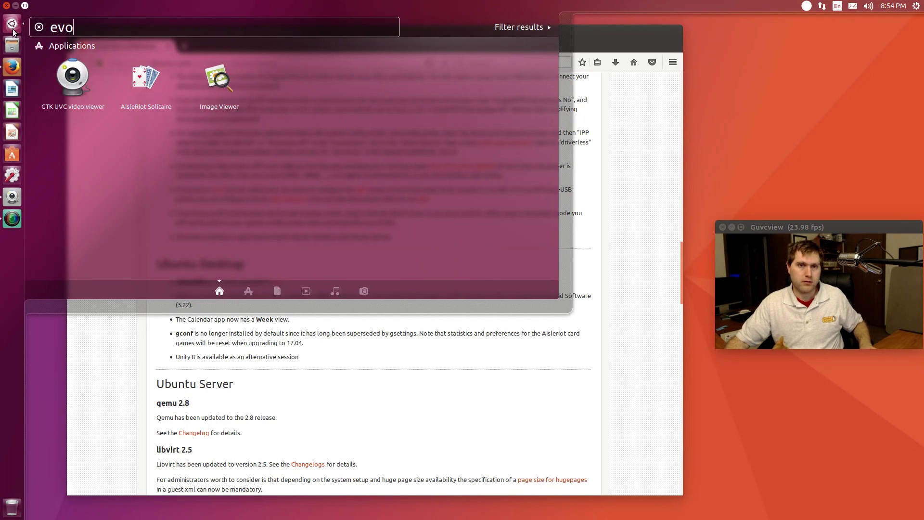
{"action": "key", "text": "BackSpace"}
{"action": "key", "text": "BackSpace"}
{"action": "key", "text": "BackSpace"}
{"action": "key", "text": "BackSpace"}
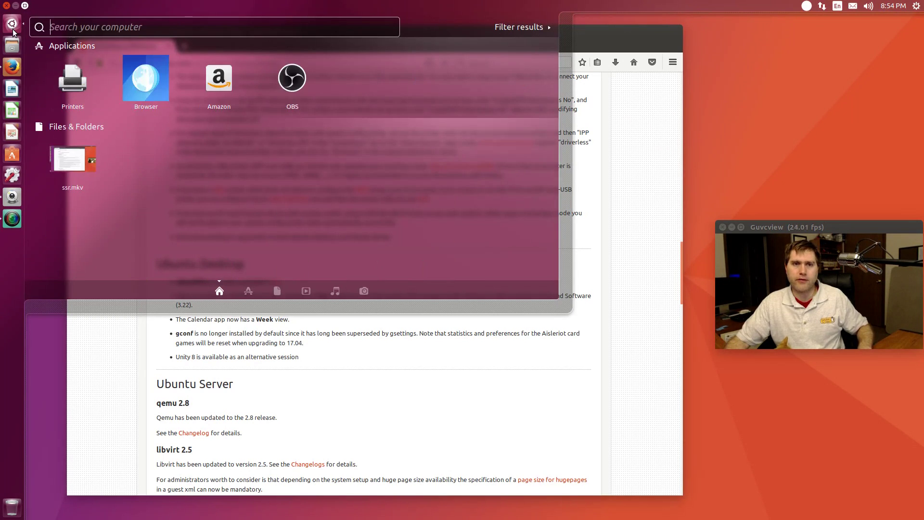
{"action": "left_click", "coordinate": [625, 377]}
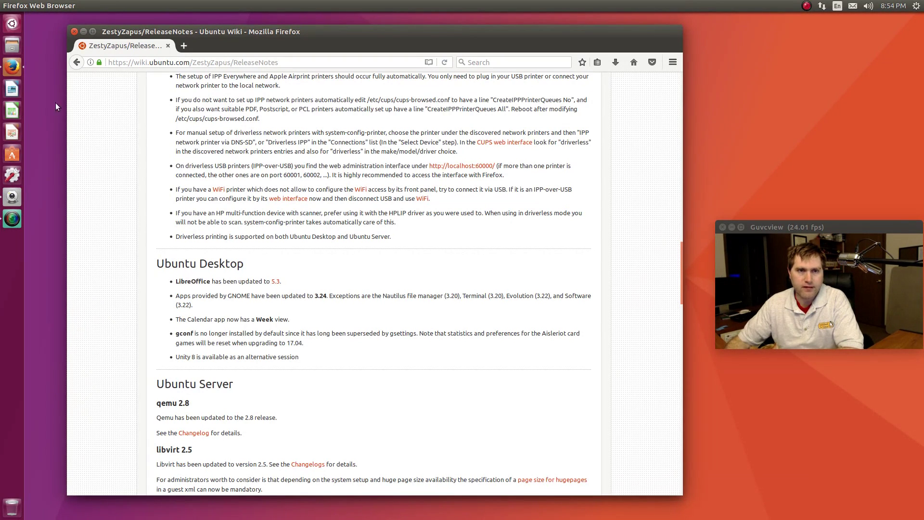
{"action": "mouse_move", "coordinate": [7, 6]}
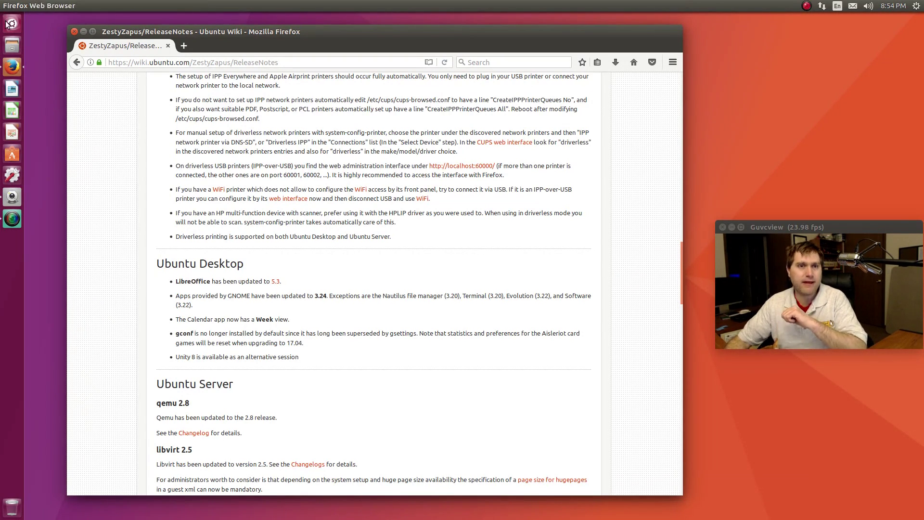
Launch Ubuntu Software by searching 'sof' in the Dash
{"action": "left_click", "coordinate": [10, 23]}
{"action": "type", "text": "so"}
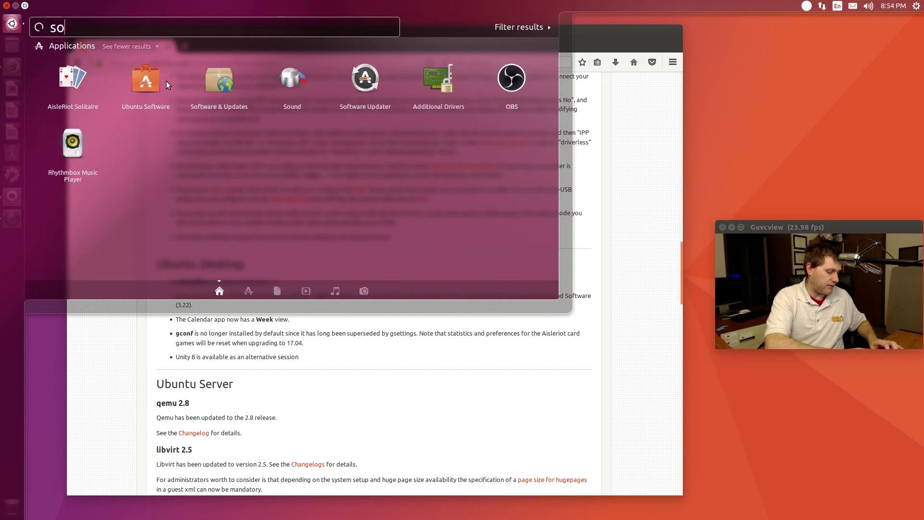
{"action": "type", "text": "f"}
{"action": "left_click", "coordinate": [72, 77]}
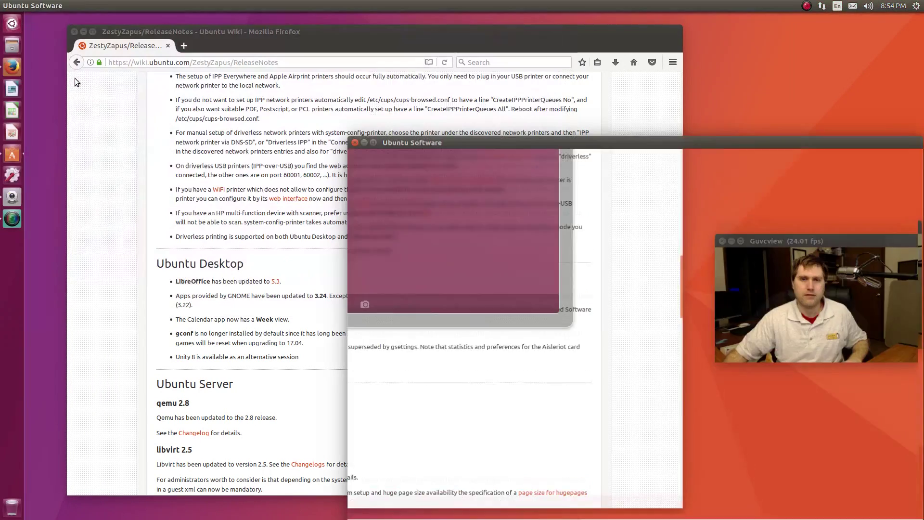
Search the software catalogue for 'evolution'
{"action": "left_click", "coordinate": [10, 24]}
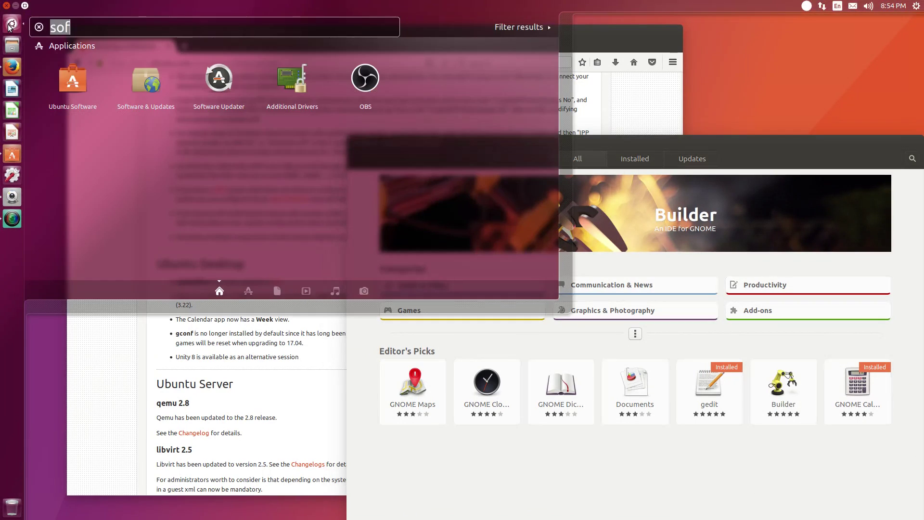
{"action": "left_click", "coordinate": [10, 24]}
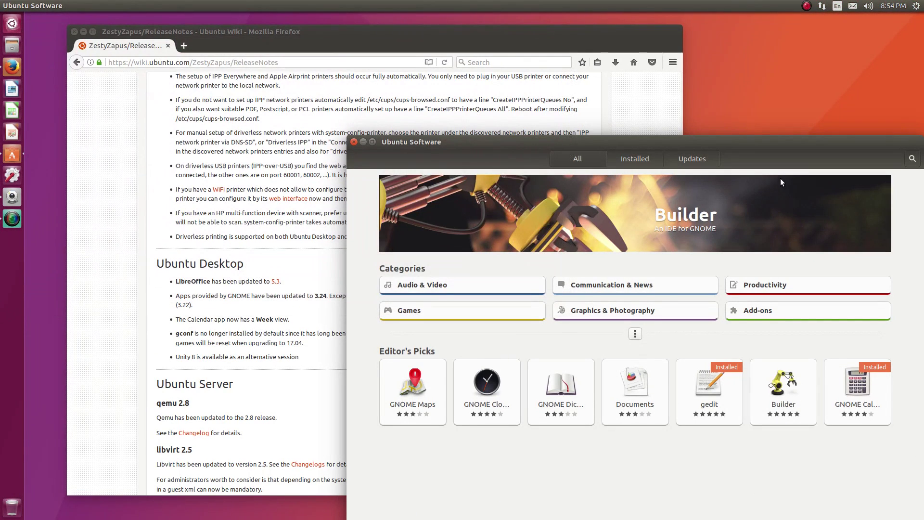
{"action": "left_click", "coordinate": [912, 158]}
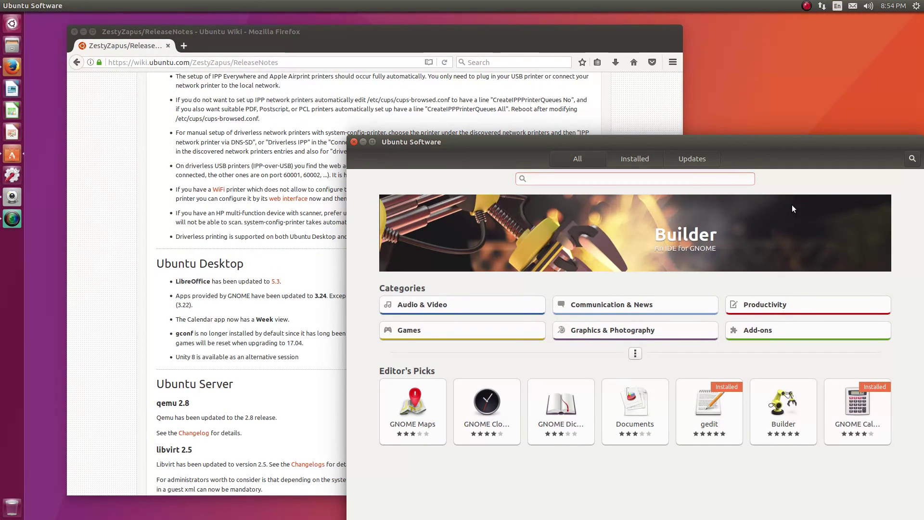
{"action": "type", "text": "evolution"}
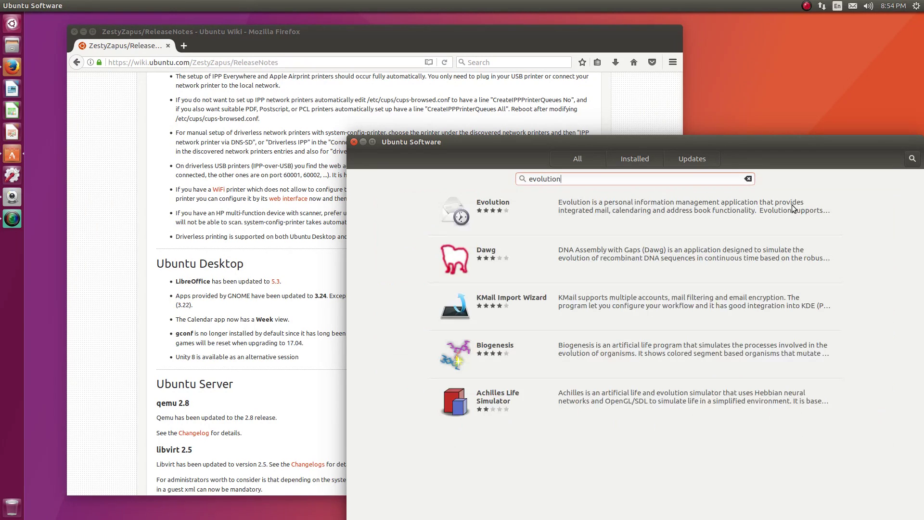
Install Evolution from its details page, authenticating with the account password
{"action": "left_click", "coordinate": [538, 210]}
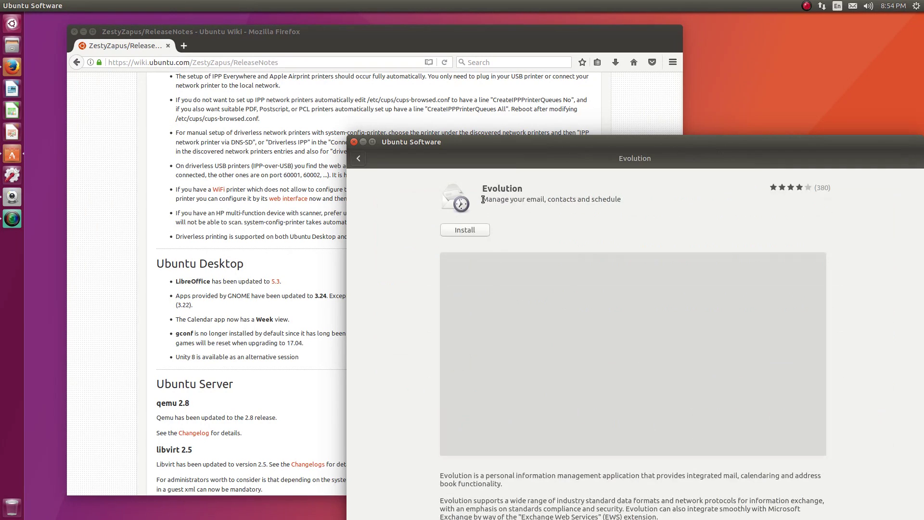
{"action": "left_click", "coordinate": [478, 234]}
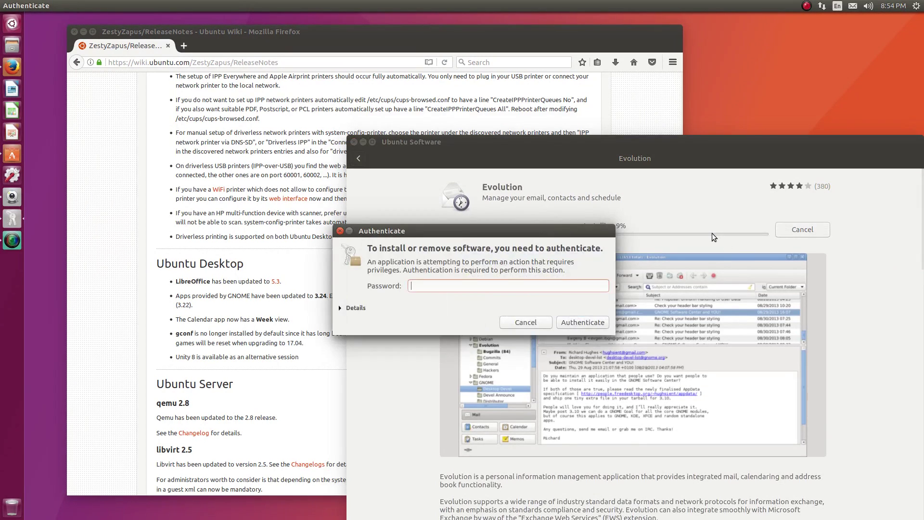
{"action": "key", "text": "Return"}
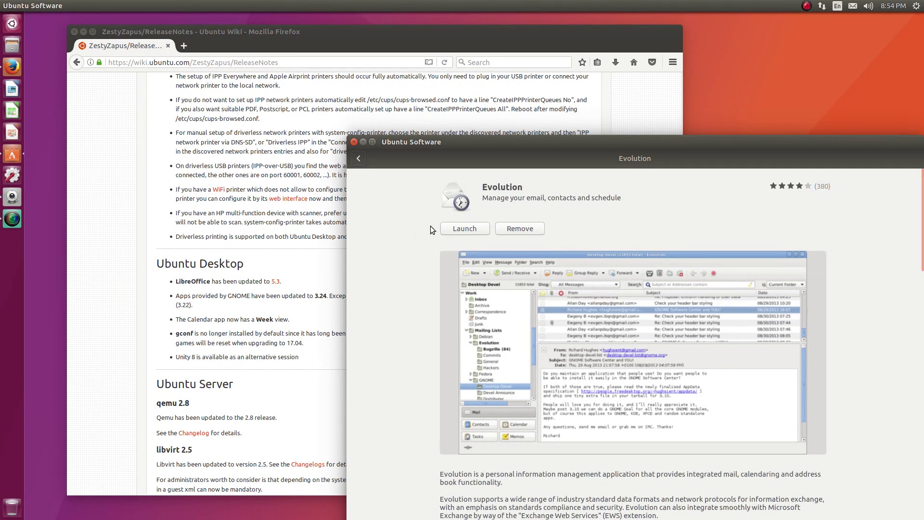
Close Ubuntu Software and launch Evolution Mail and Calendar via a Dash search for 'evol'
{"action": "left_click", "coordinate": [350, 142]}
{"action": "left_click", "coordinate": [14, 25]}
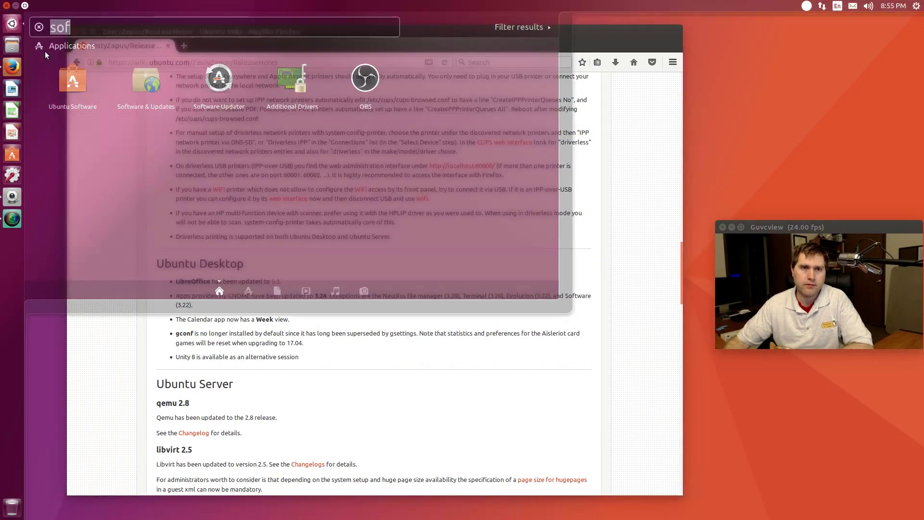
{"action": "type", "text": "evol"}
{"action": "left_click", "coordinate": [74, 89]}
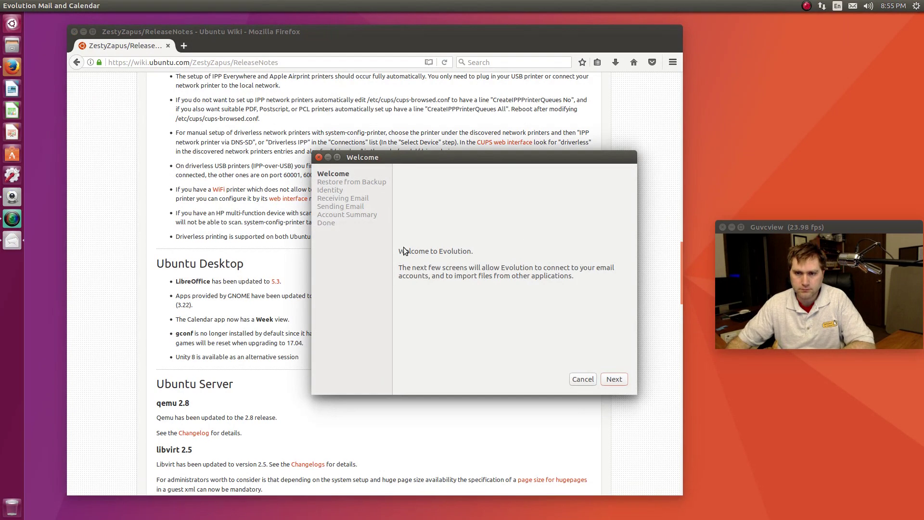
Skip past the welcome and restore pages, then quit the setup assistant at Identity
{"action": "left_click", "coordinate": [608, 380]}
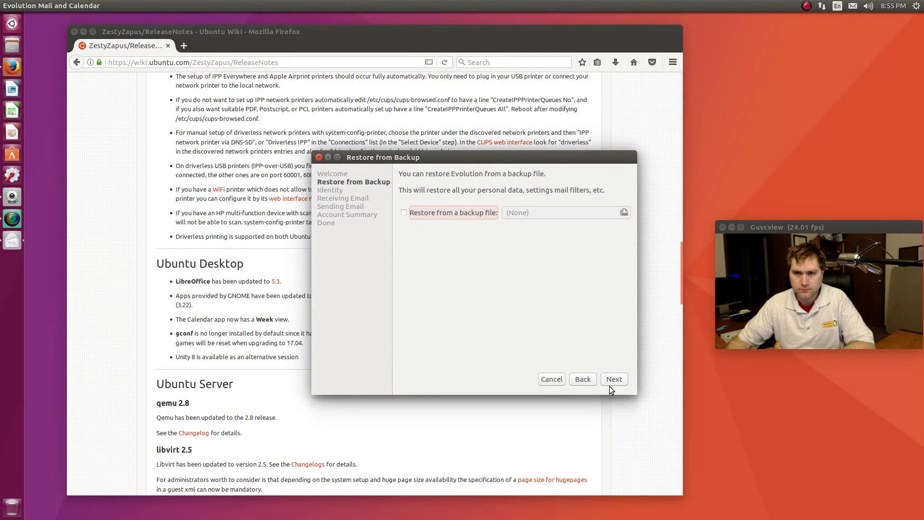
{"action": "left_click", "coordinate": [609, 379]}
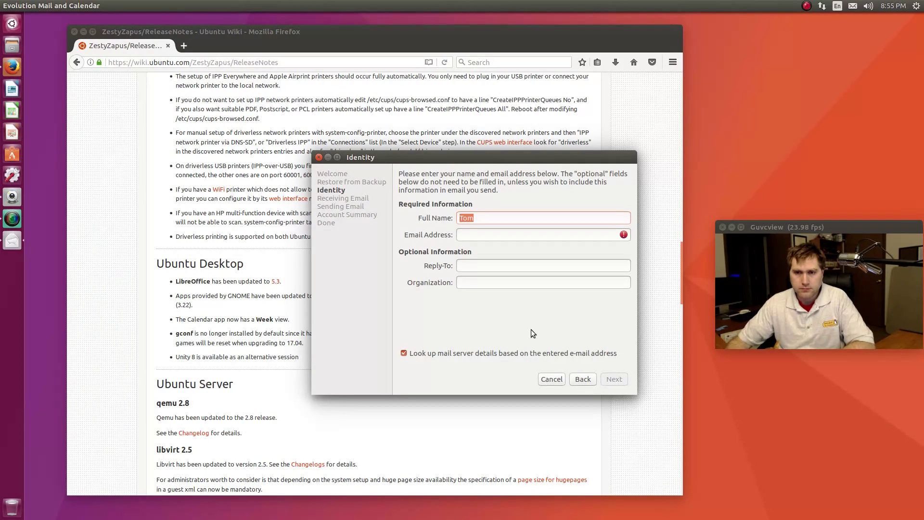
{"action": "left_click", "coordinate": [551, 379]}
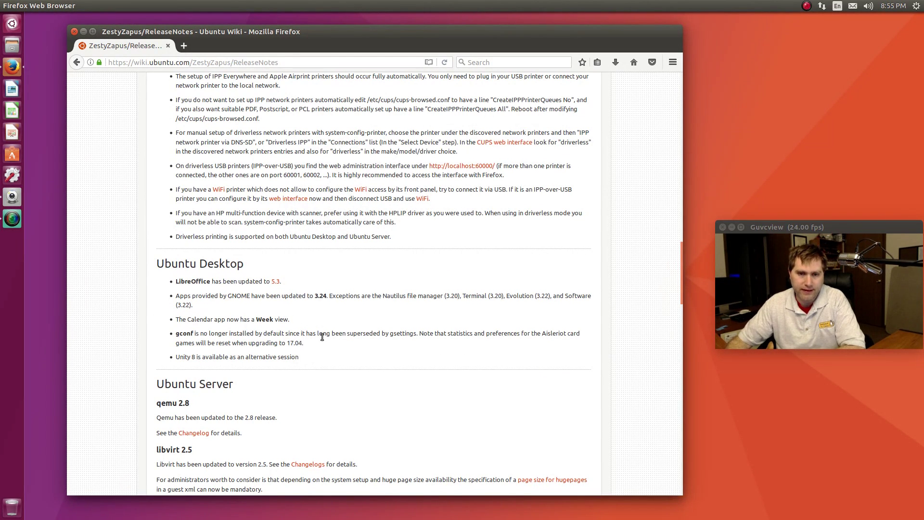
Search 'cal' in the Dash and launch GNOME Calendar
{"action": "mouse_move", "coordinate": [2, 4]}
{"action": "left_click", "coordinate": [12, 23]}
{"action": "type", "text": "cal"}
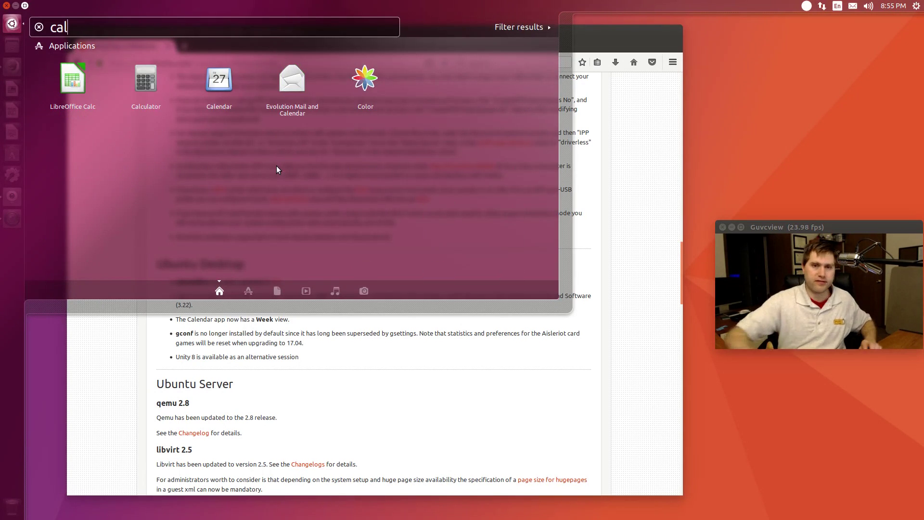
{"action": "left_click", "coordinate": [219, 79]}
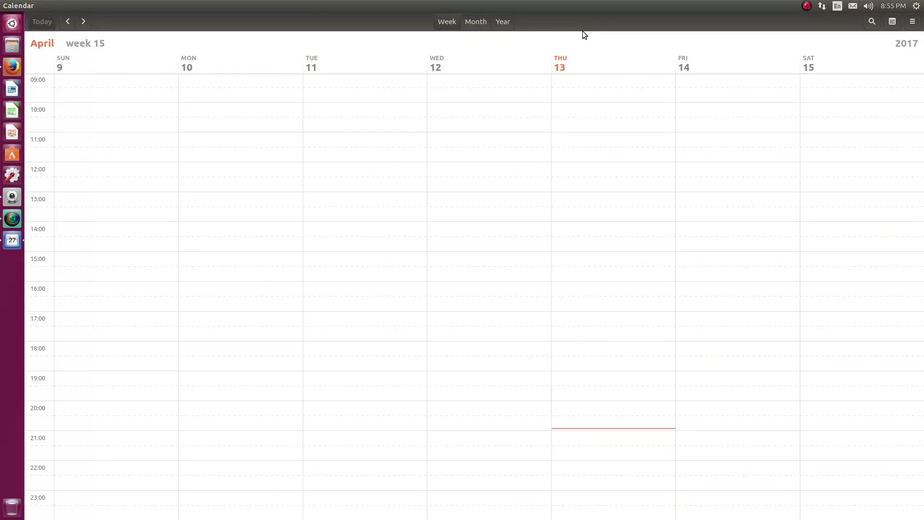
Cycle Calendar through month, year and week views, then close it
{"action": "left_click", "coordinate": [476, 21]}
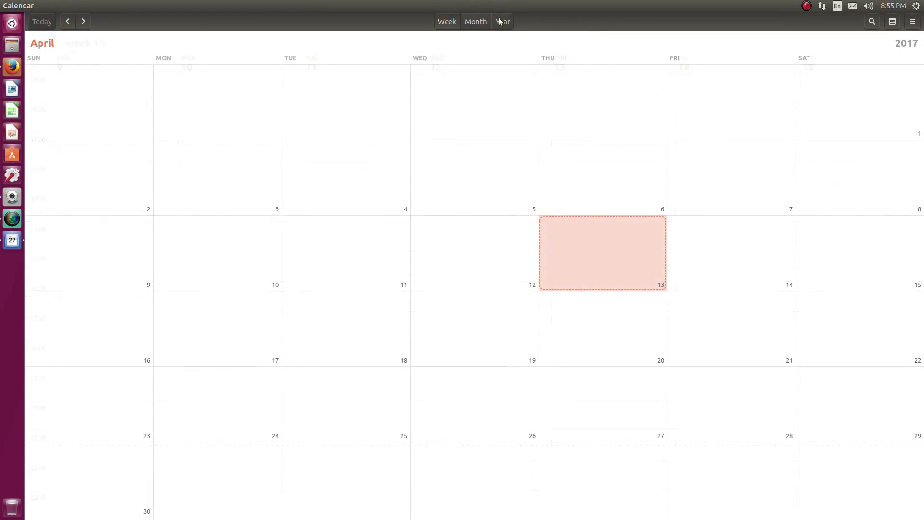
{"action": "left_click", "coordinate": [500, 21]}
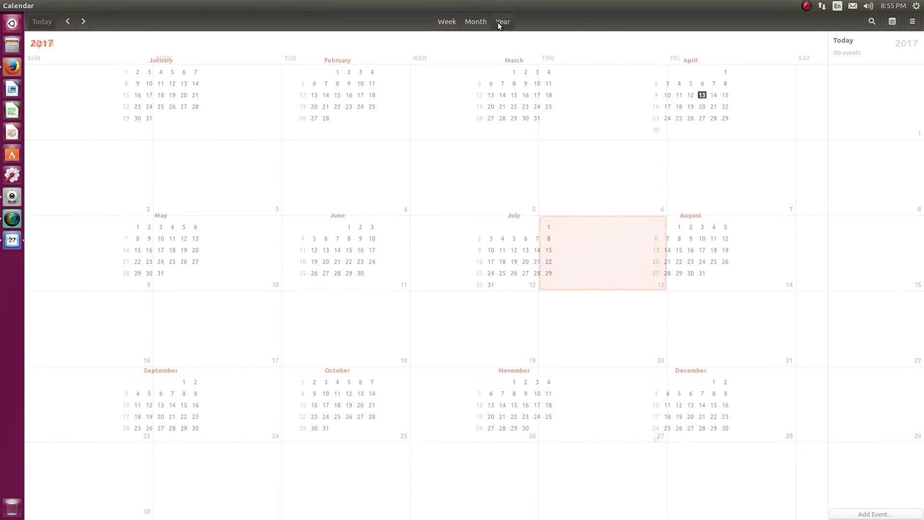
{"action": "left_click", "coordinate": [446, 21]}
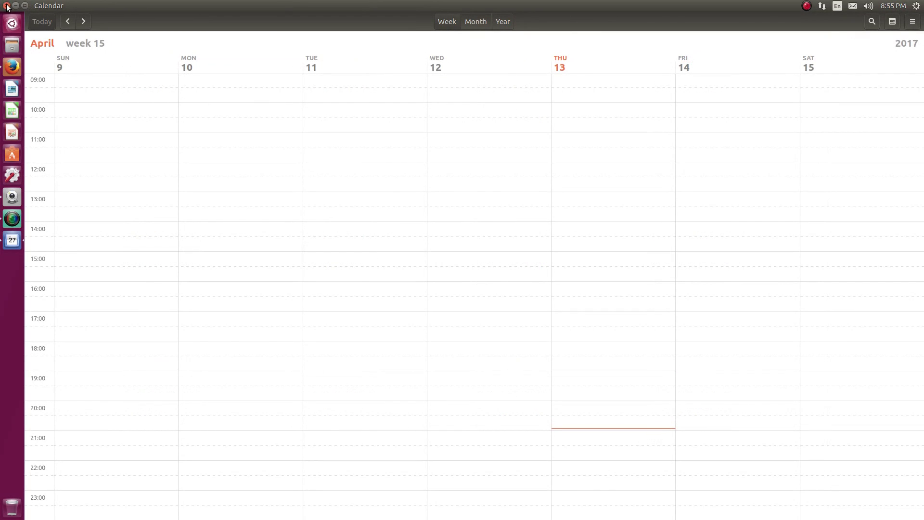
{"action": "left_click", "coordinate": [7, 6]}
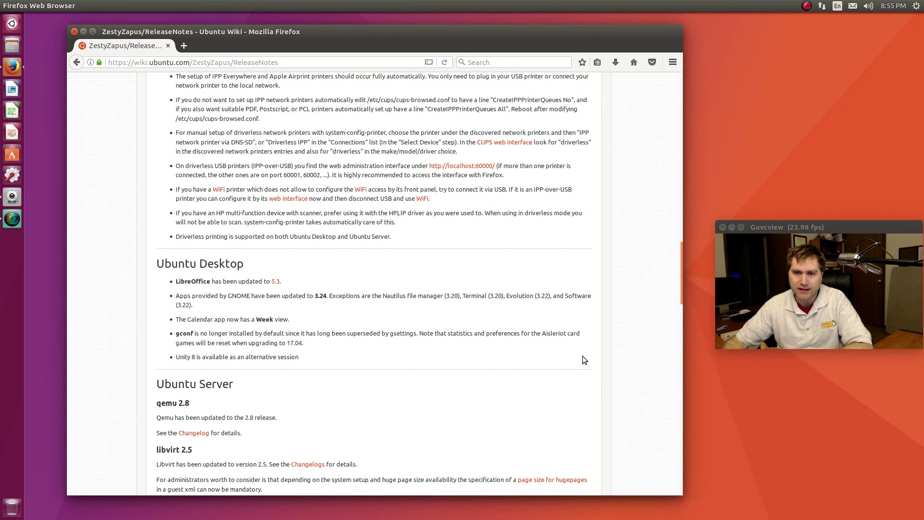
Type 'gsett' into the desktop search, then erase it
{"action": "left_click", "coordinate": [13, 24]}
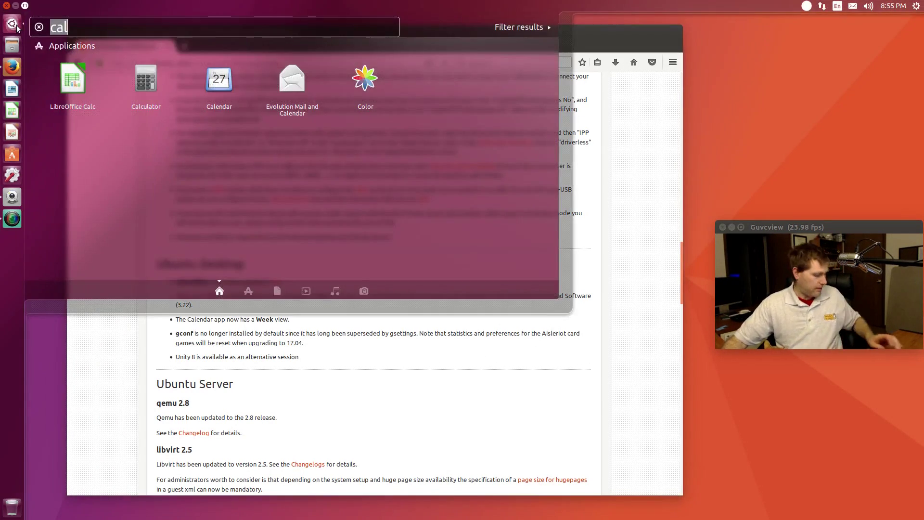
{"action": "type", "text": "gse"}
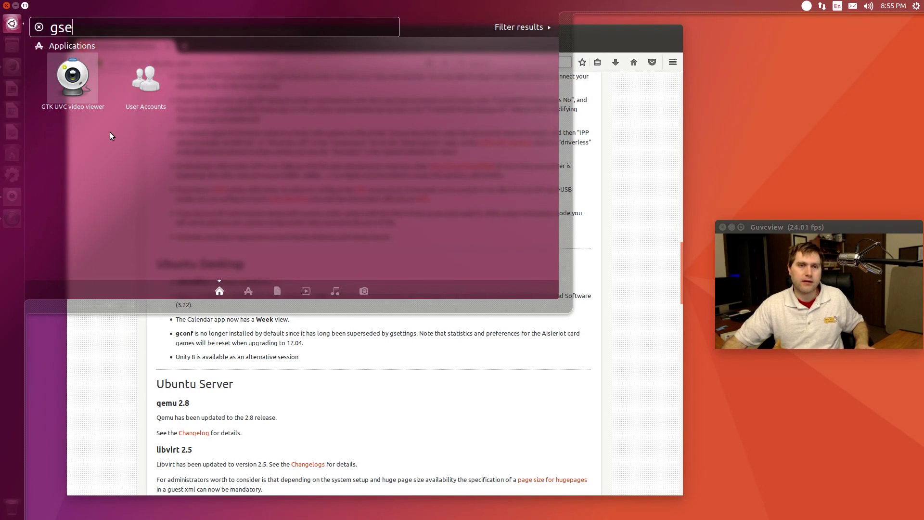
{"action": "type", "text": "tt"}
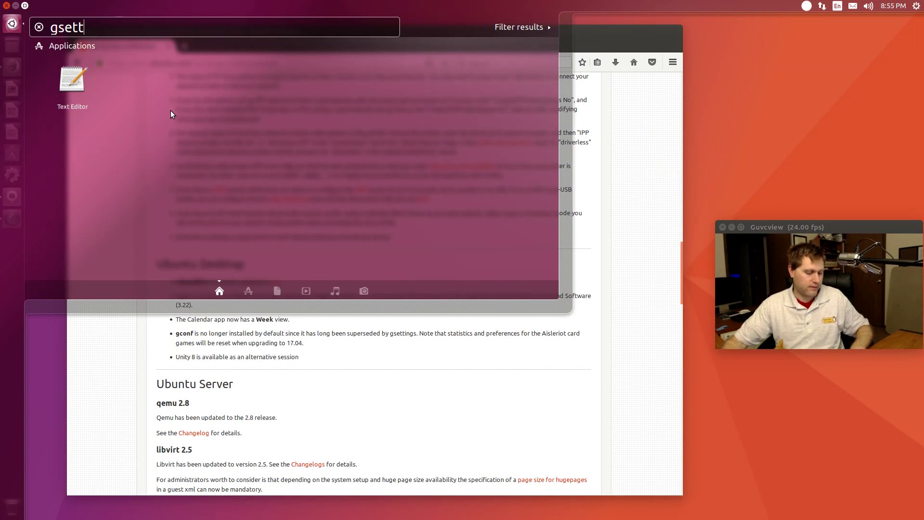
{"action": "key", "text": "BackSpace"}
{"action": "key", "text": "BackSpace"}
{"action": "key", "text": "BackSpace"}
{"action": "key", "text": "BackSpace"}
{"action": "key", "text": "BackSpace"}
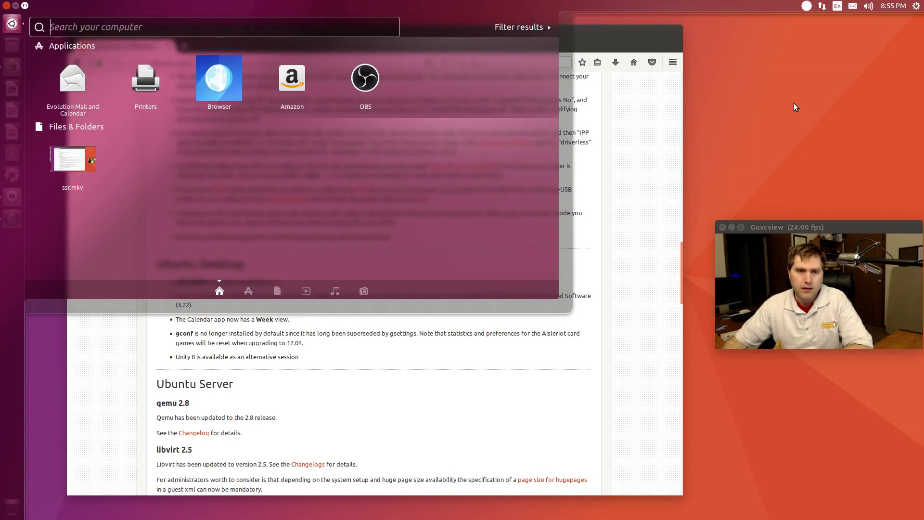
Dismiss the Dash to return to Firefox's Ubuntu Desktop release notes
{"action": "key", "text": "Escape"}
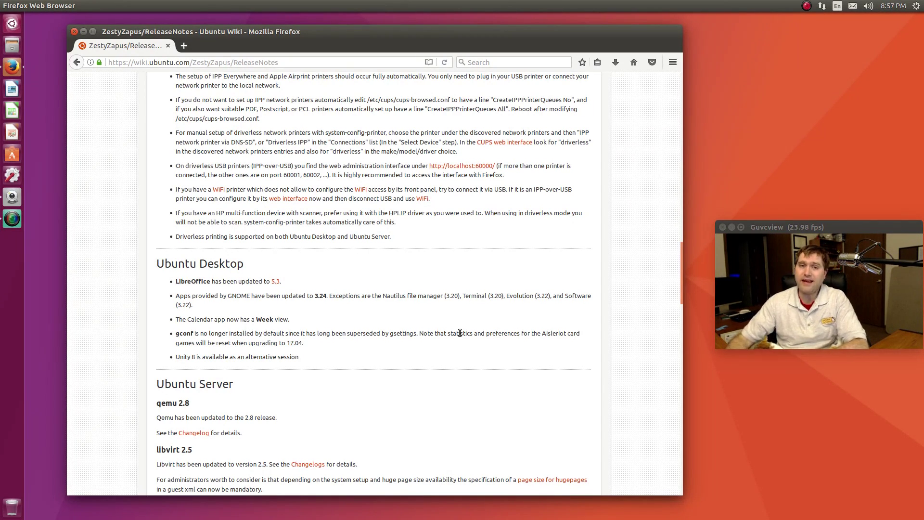
Minimize Firefox and bring up an empty Dash over the bare desktop
{"action": "left_click", "coordinate": [83, 31]}
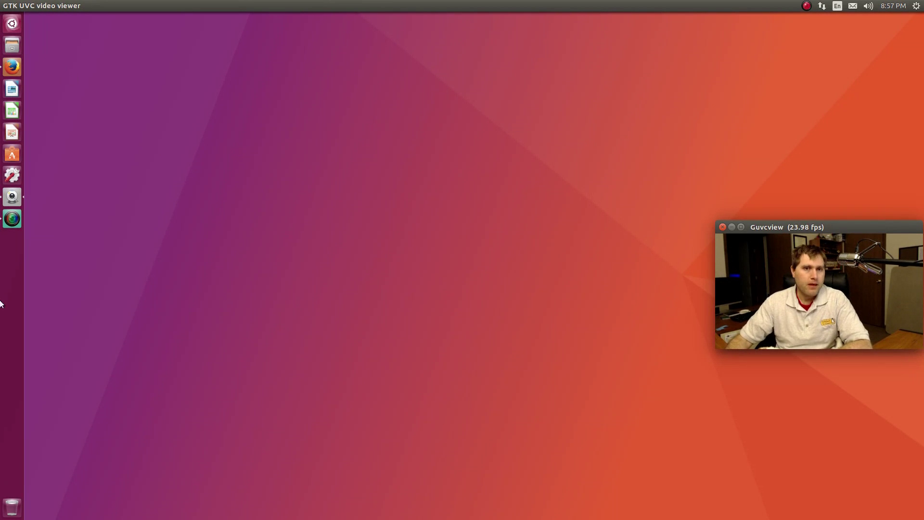
{"action": "left_click", "coordinate": [13, 23]}
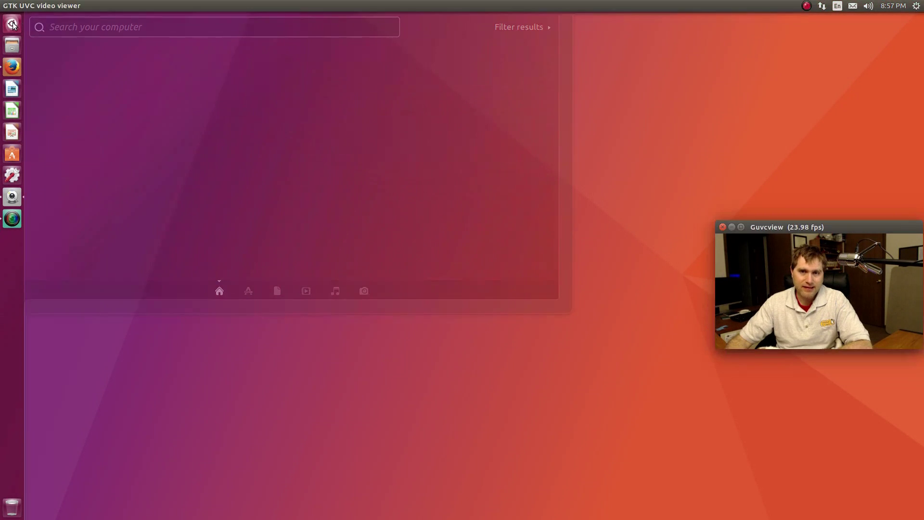
Open the desktop background settings, keeping the bundled Wallpapers as the source
{"action": "right_click", "coordinate": [297, 185]}
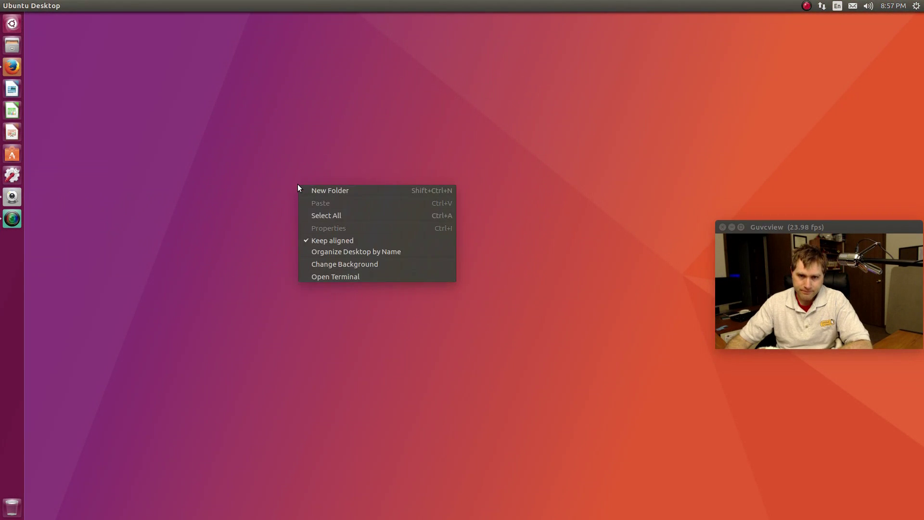
{"action": "left_click", "coordinate": [354, 260]}
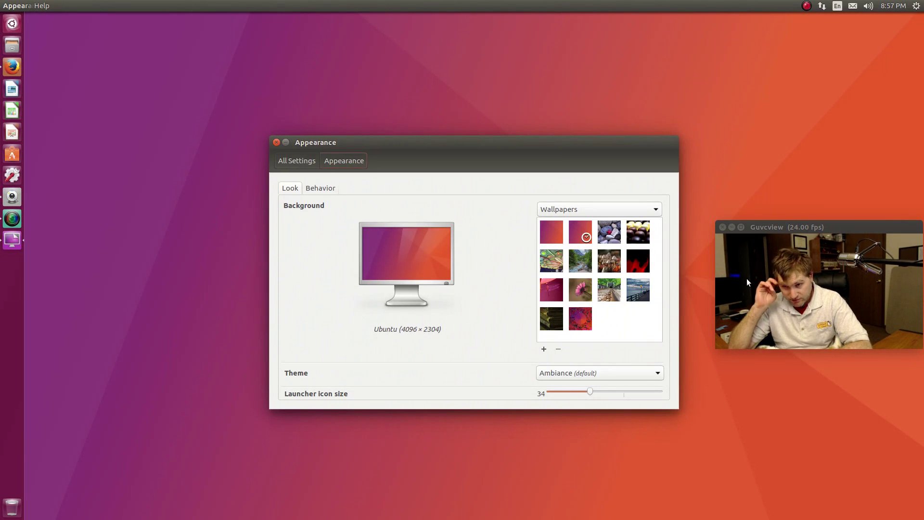
{"action": "left_click", "coordinate": [648, 210]}
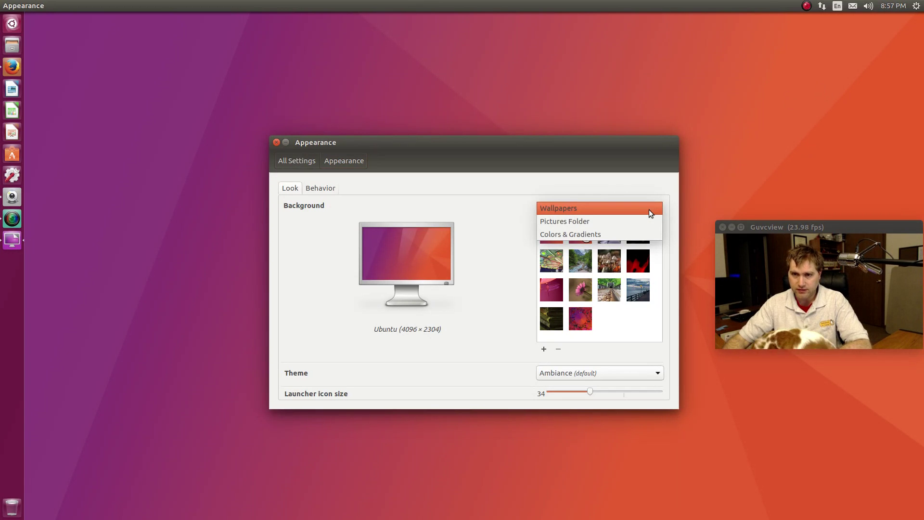
{"action": "left_click", "coordinate": [649, 209]}
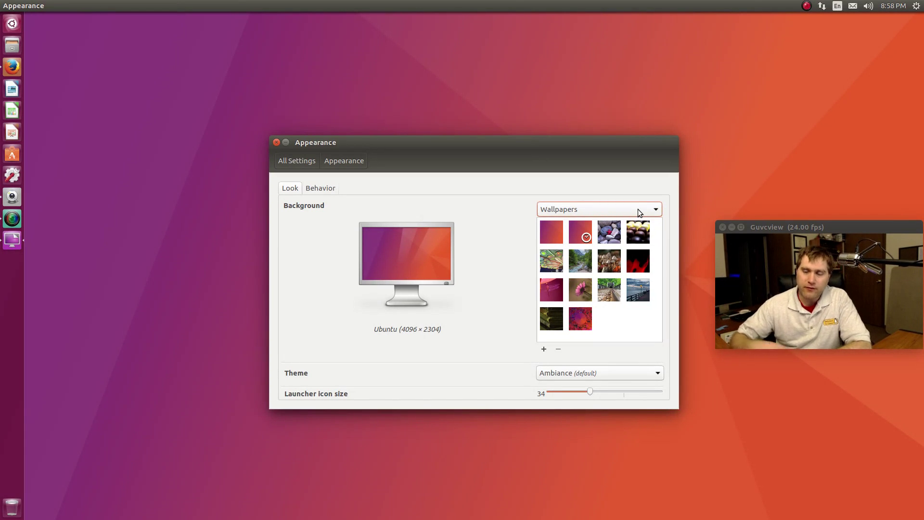
Try Candy, A star has fallen, Espaciolandia, Forest, Mushrooms 3 and Passion wallpapers
{"action": "left_click", "coordinate": [627, 227]}
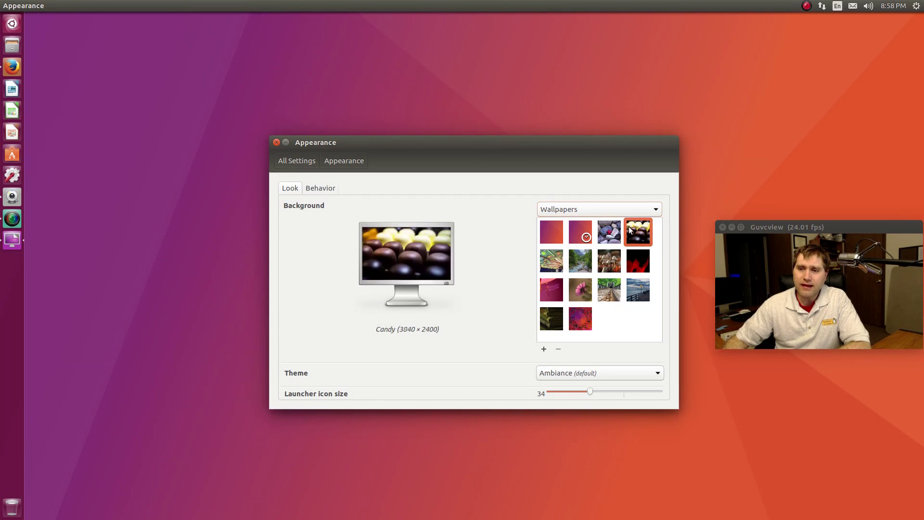
{"action": "left_click", "coordinate": [606, 227]}
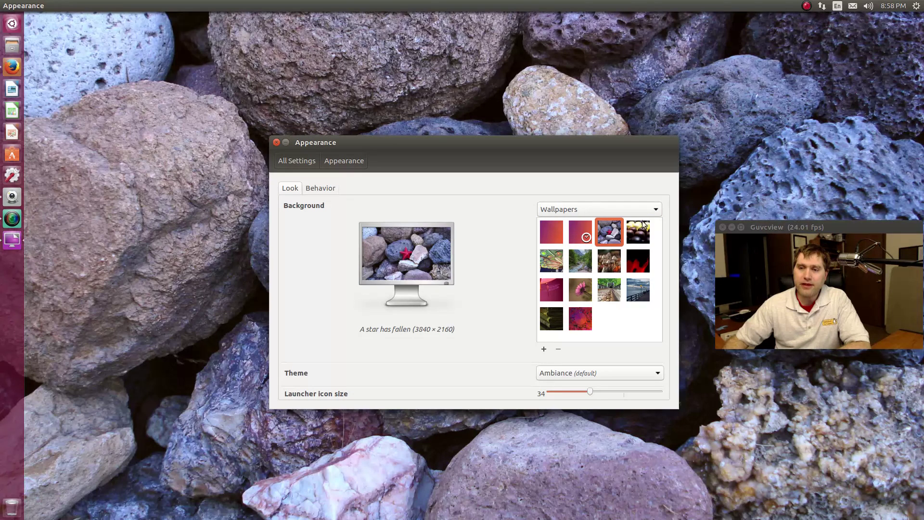
{"action": "left_click", "coordinate": [637, 234]}
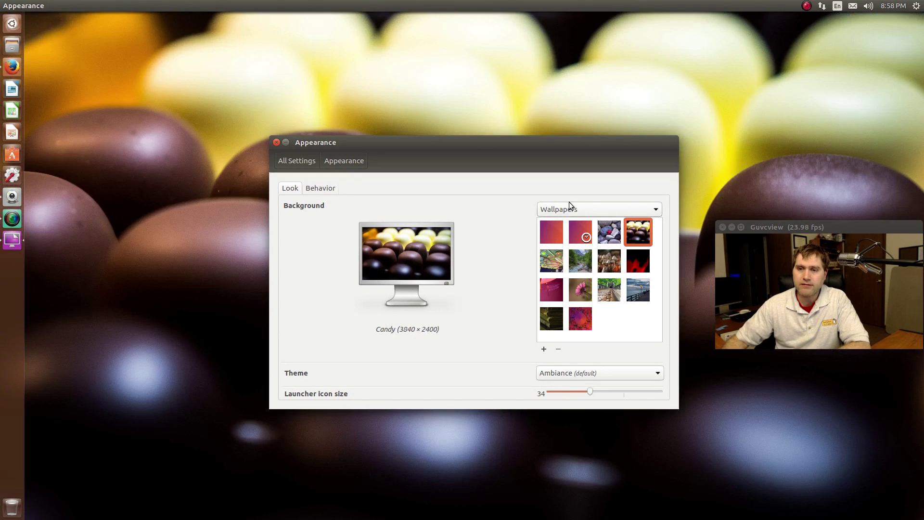
{"action": "left_click", "coordinate": [552, 261]}
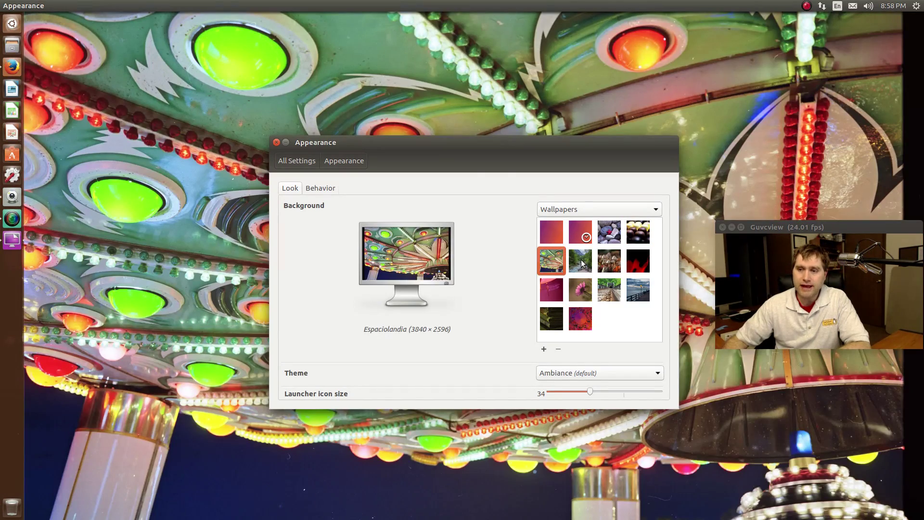
{"action": "left_click", "coordinate": [581, 261]}
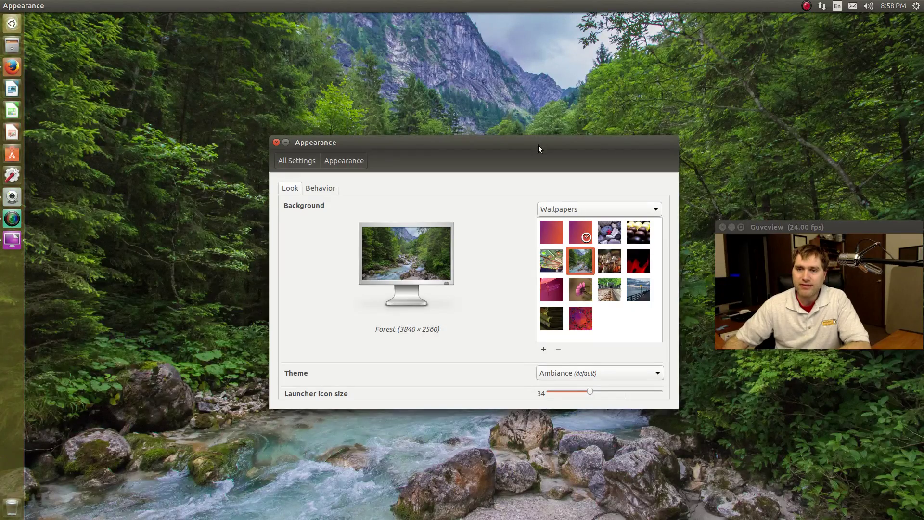
{"action": "left_click_drag", "start_coordinate": [538, 145], "coordinate": [326, 108]}
{"action": "left_click", "coordinate": [390, 224]}
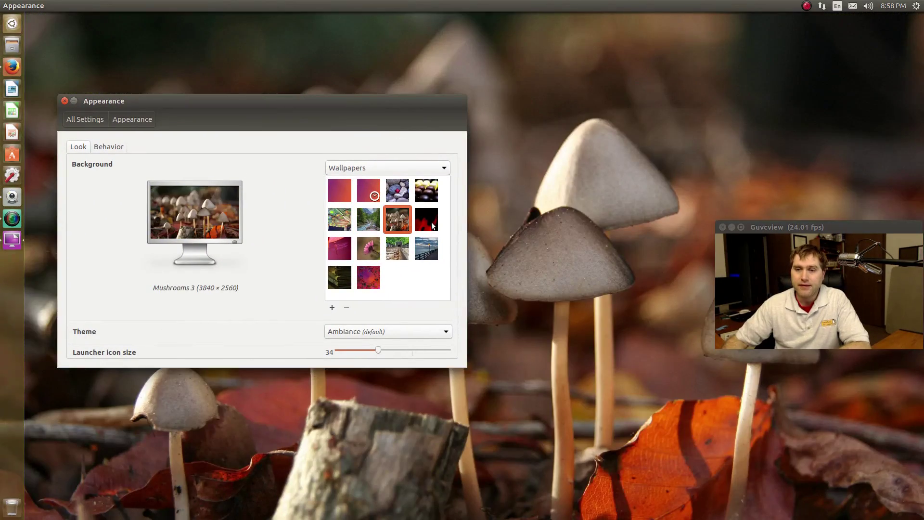
{"action": "left_click", "coordinate": [431, 222]}
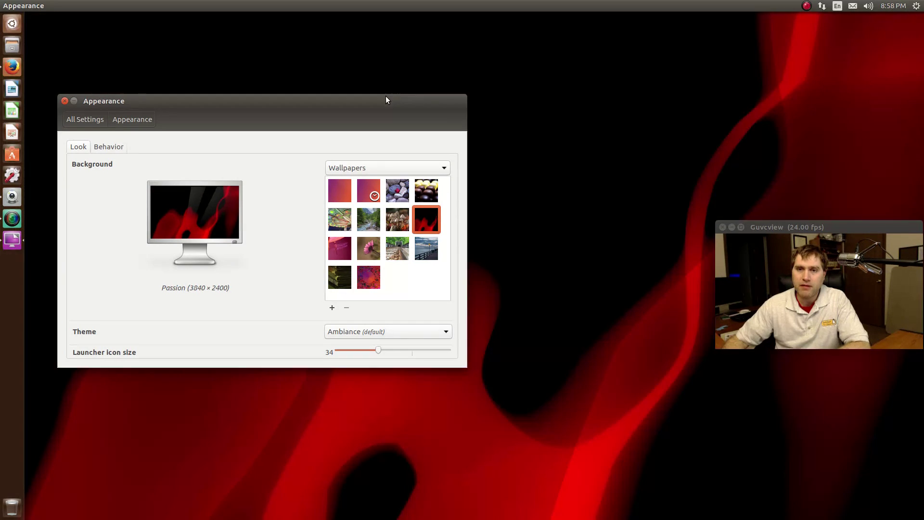
{"action": "left_click_drag", "start_coordinate": [386, 96], "coordinate": [392, 72]}
Try Dragonfly, flower, Road to Nowhere, pier and books wallpapers, settling on the glitch one
{"action": "left_click", "coordinate": [346, 217]}
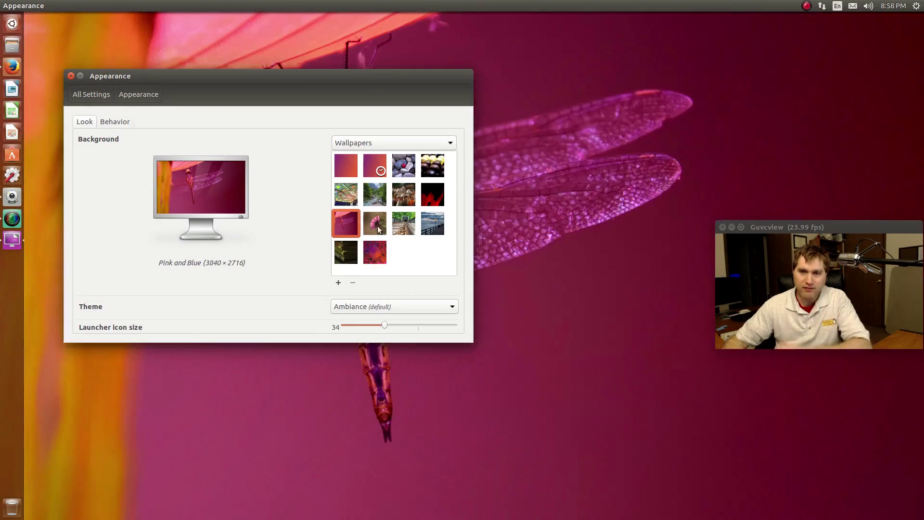
{"action": "left_click", "coordinate": [384, 220]}
{"action": "left_click", "coordinate": [399, 228]}
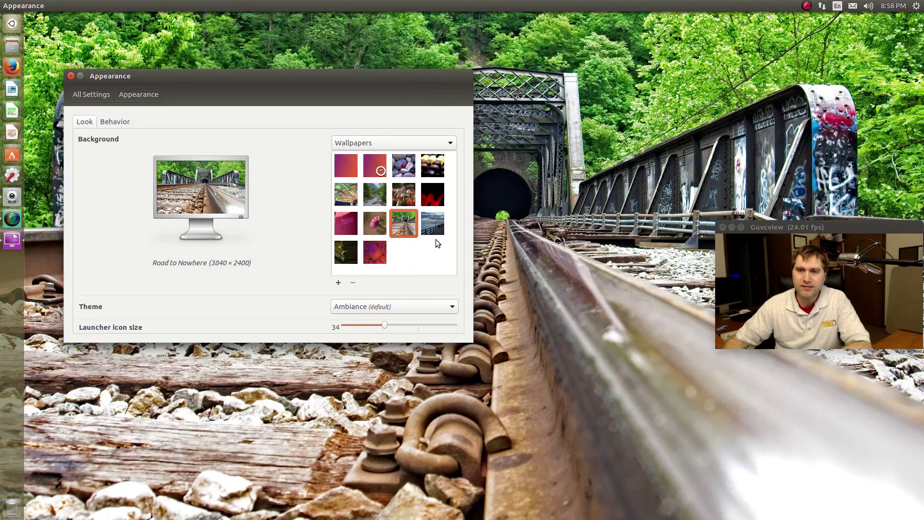
{"action": "left_click", "coordinate": [441, 230]}
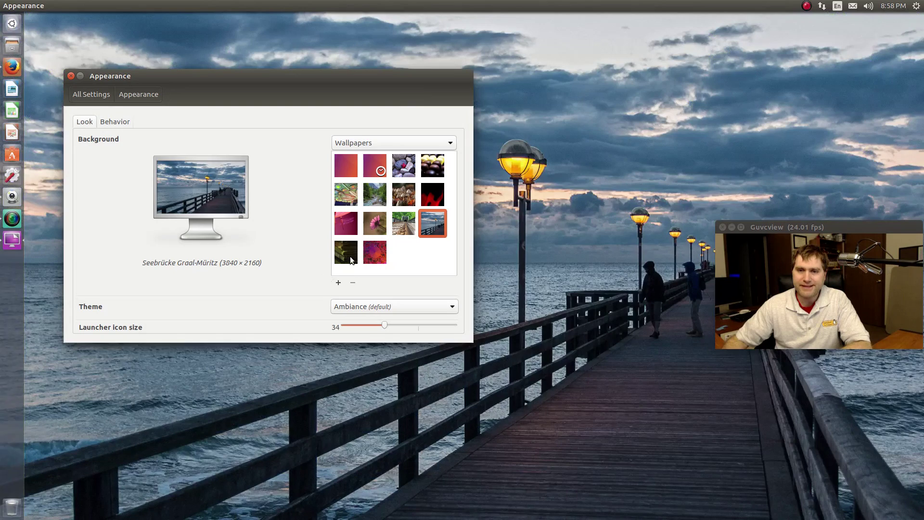
{"action": "left_click", "coordinate": [351, 256]}
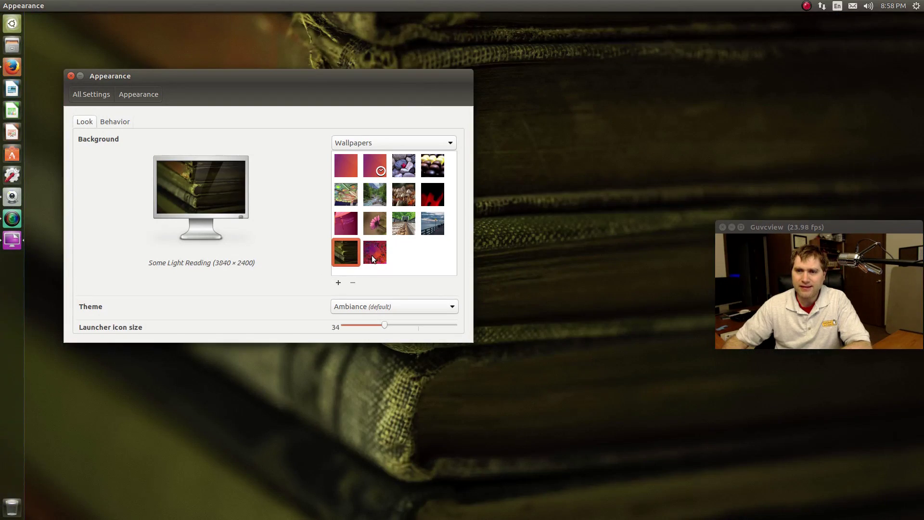
{"action": "left_click", "coordinate": [372, 255]}
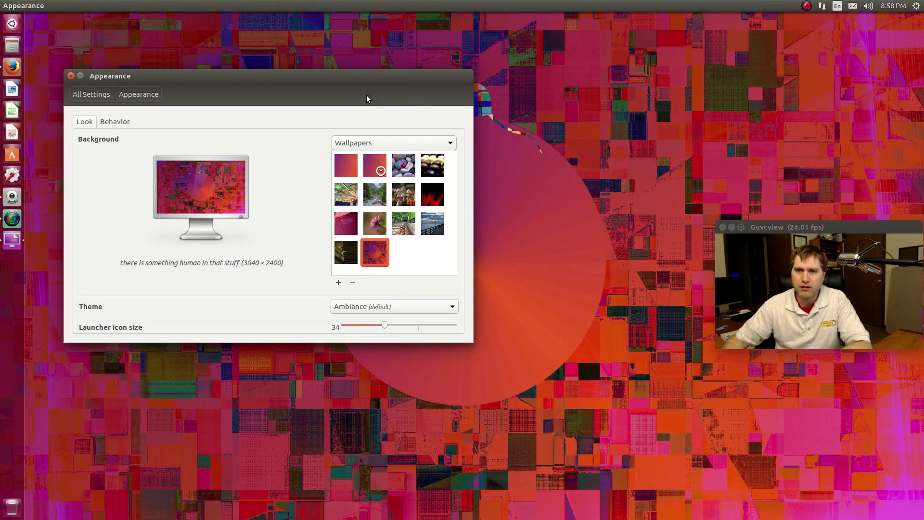
{"action": "left_click_drag", "start_coordinate": [357, 82], "coordinate": [585, 313]}
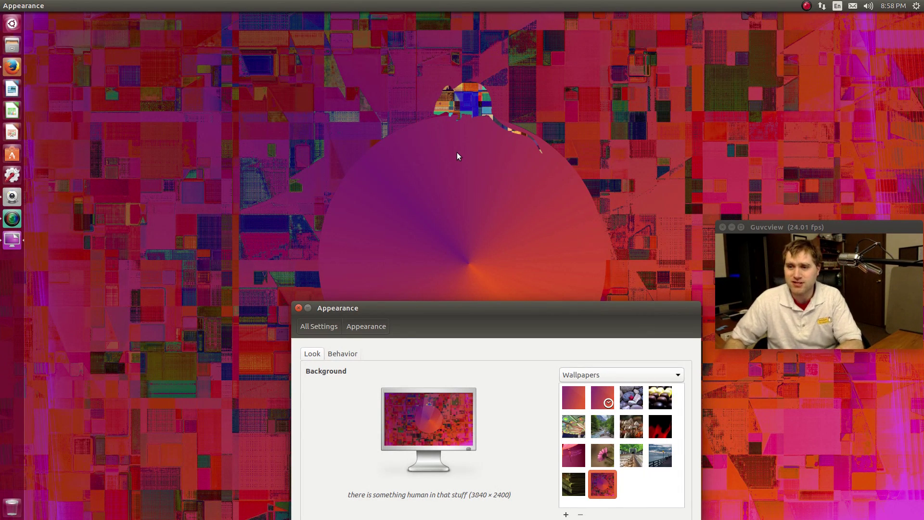
{"action": "left_click_drag", "start_coordinate": [509, 307], "coordinate": [468, 166]}
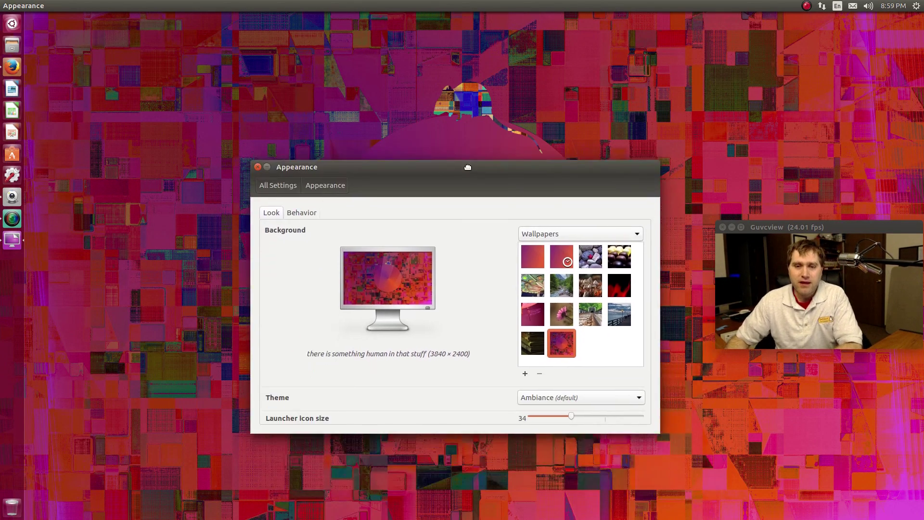
Go back to the All Settings overview in System Settings
{"action": "left_click", "coordinate": [271, 185]}
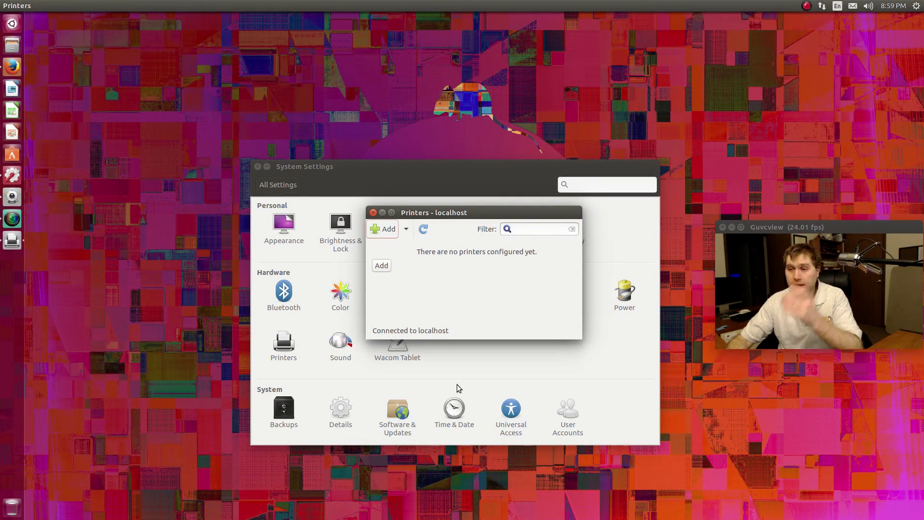
Add the discovered network Brother HL-2270DW printer with the Brother HL-2250DN driver
{"action": "left_click", "coordinate": [381, 229]}
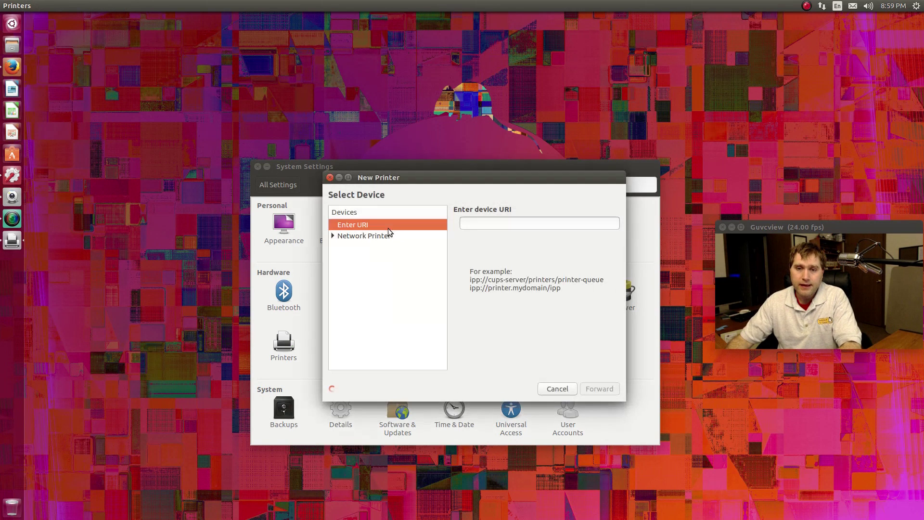
{"action": "left_click", "coordinate": [358, 238]}
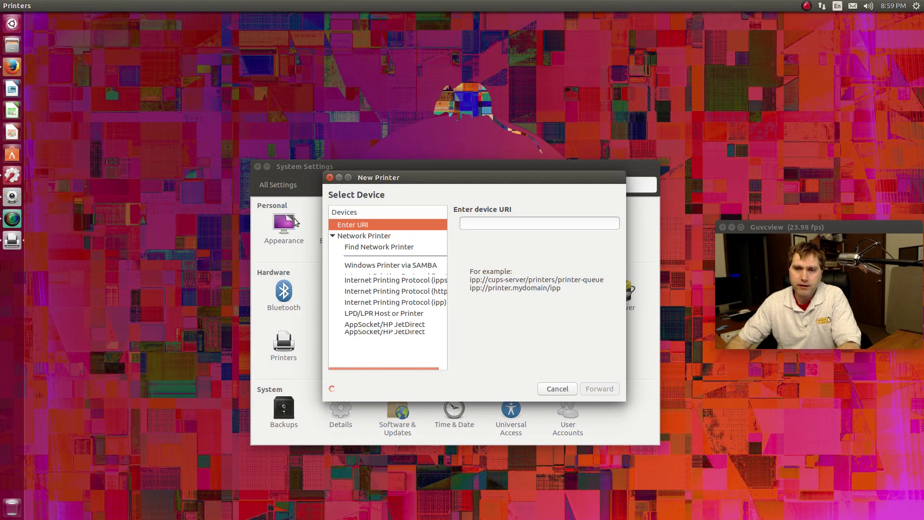
{"action": "left_click", "coordinate": [369, 249]}
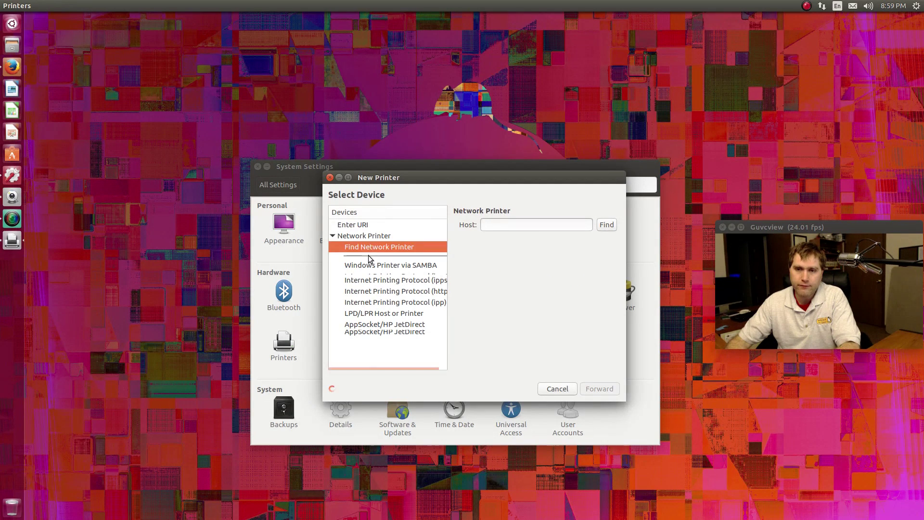
{"action": "left_click", "coordinate": [368, 261]}
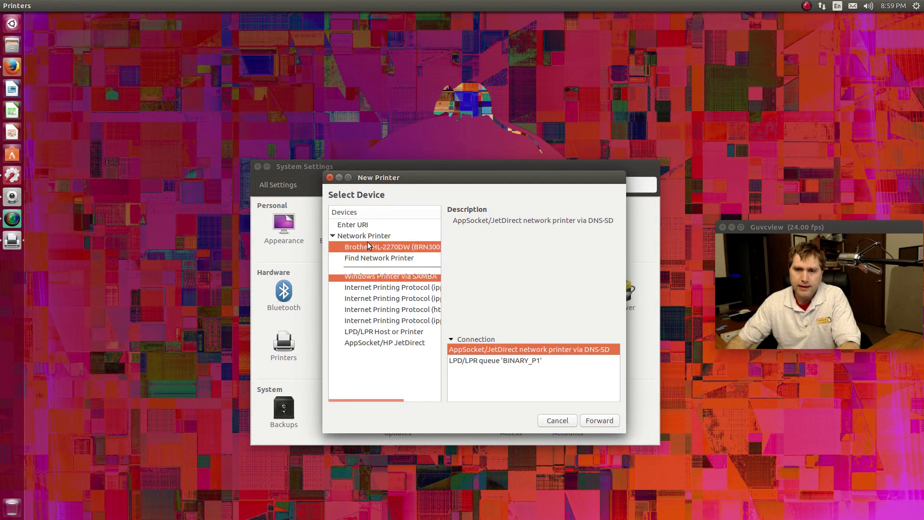
{"action": "left_click", "coordinate": [611, 418]}
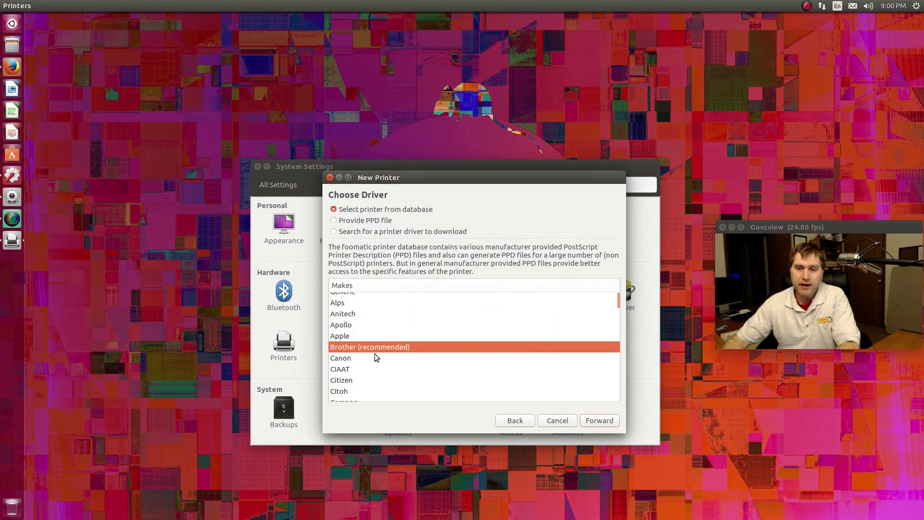
{"action": "left_click", "coordinate": [602, 424]}
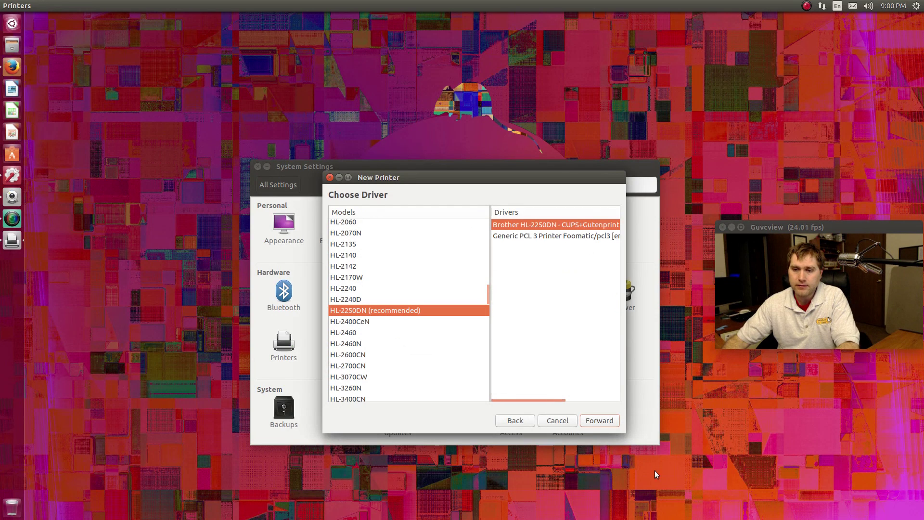
{"action": "left_click", "coordinate": [607, 420]}
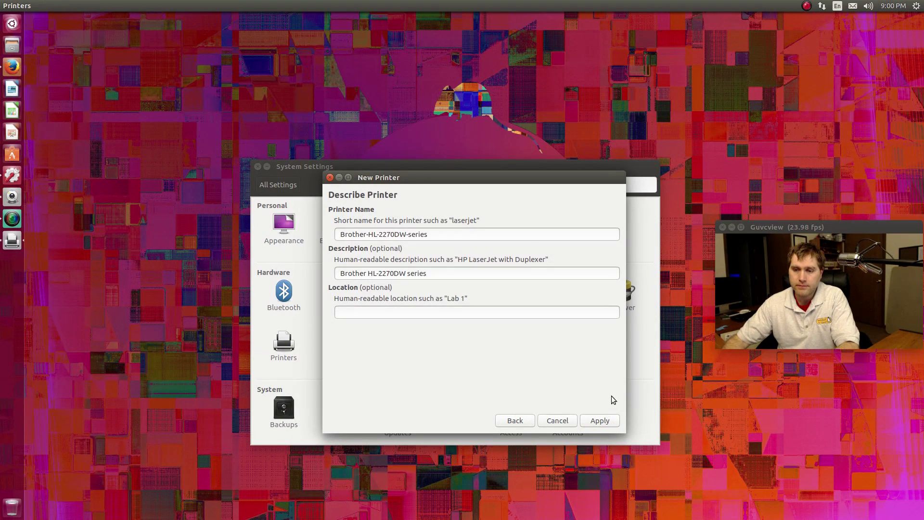
{"action": "left_click", "coordinate": [588, 422]}
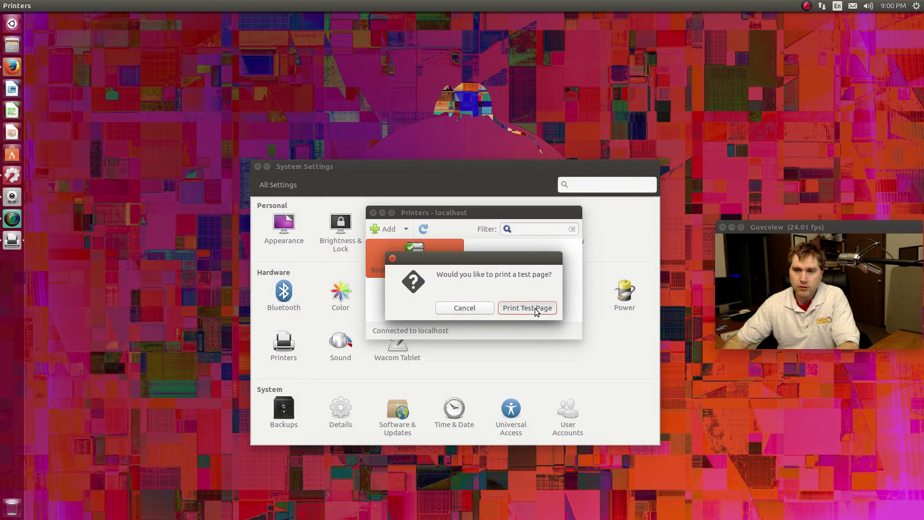
Print a test page as job 2, acknowledge it, and close Printer Properties
{"action": "left_click", "coordinate": [536, 311]}
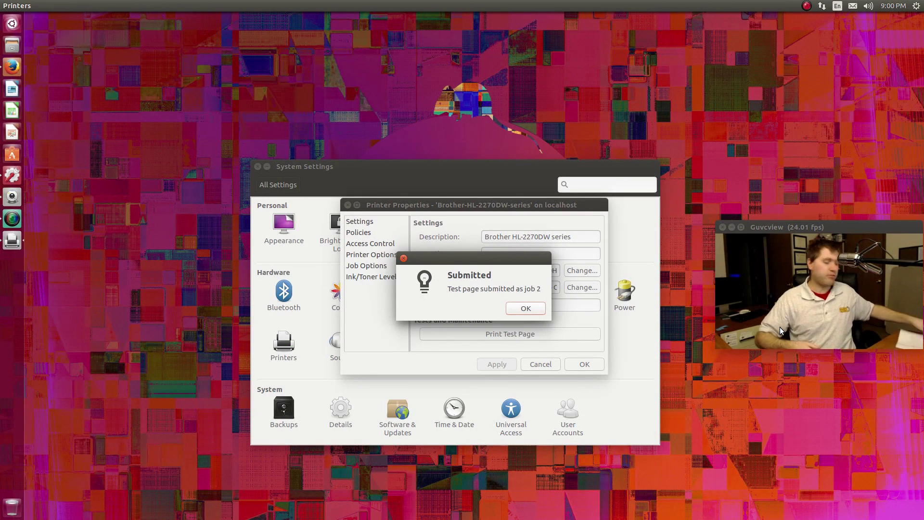
{"action": "left_click", "coordinate": [525, 308]}
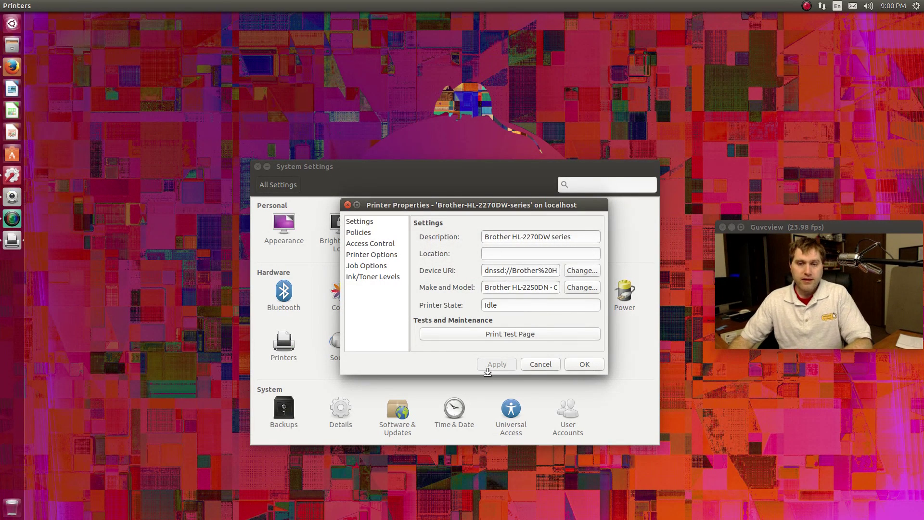
{"action": "left_click", "coordinate": [532, 363]}
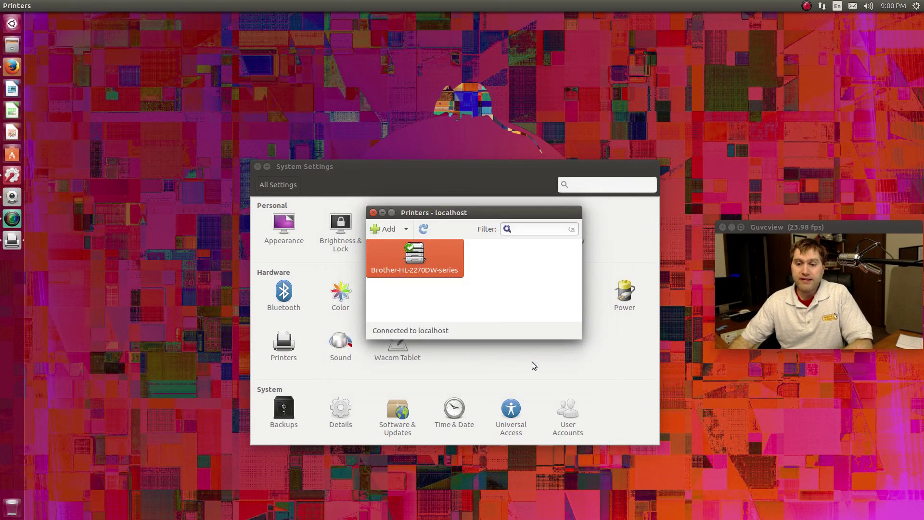
Close the Printers - localhost window
{"action": "left_click", "coordinate": [372, 213]}
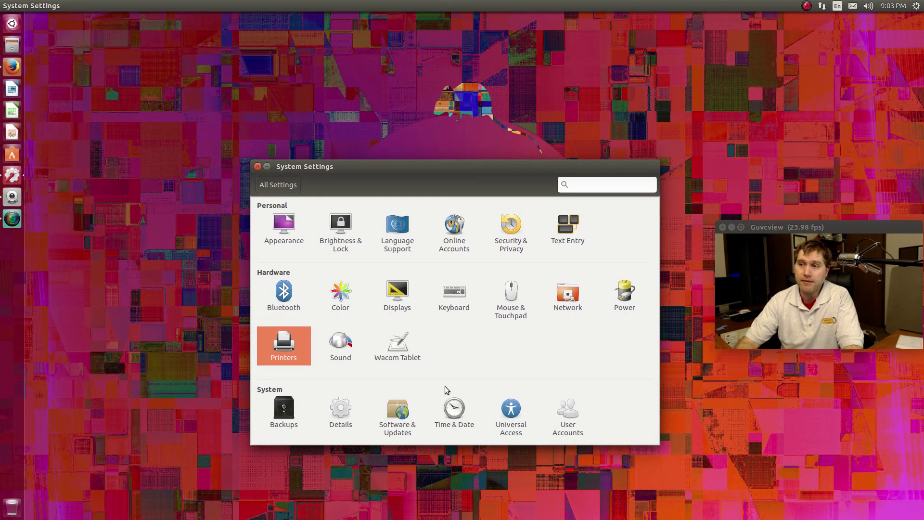
Close System Settings, glancing at the gear system menu before and after
{"action": "left_click", "coordinate": [916, 6]}
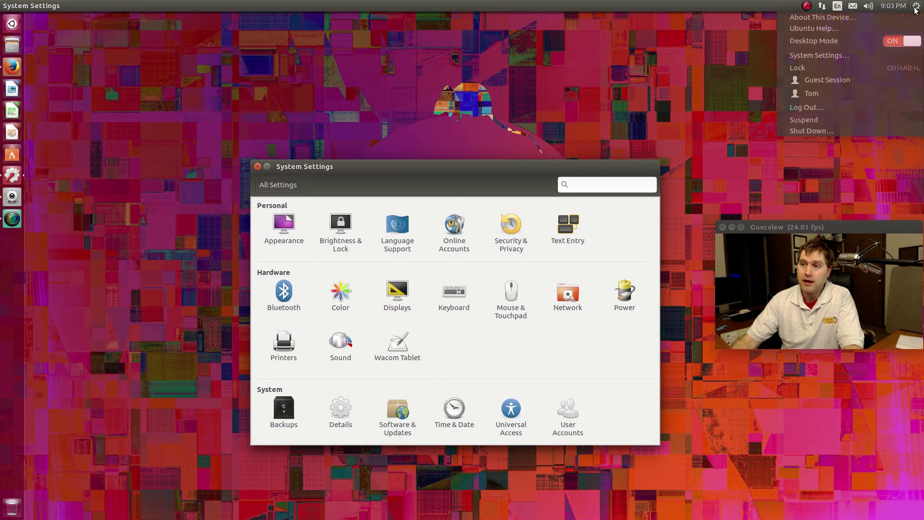
{"action": "left_click", "coordinate": [832, 19]}
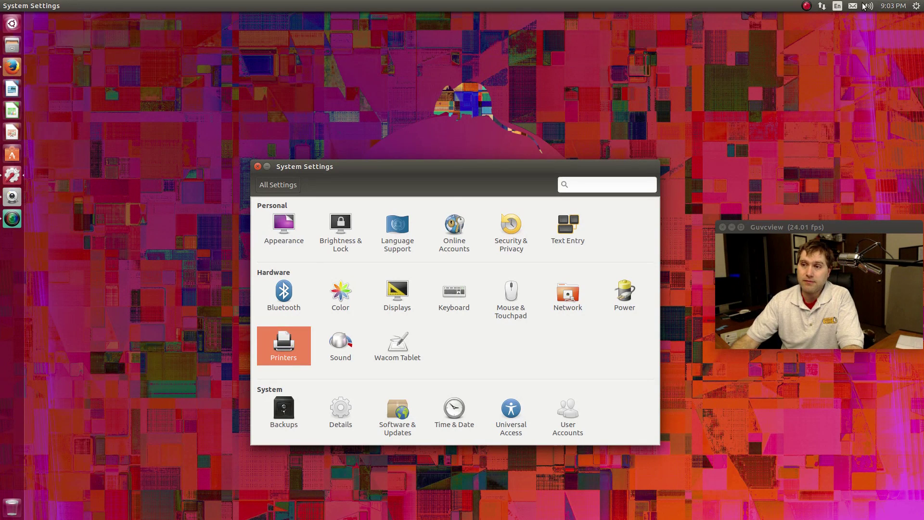
{"action": "left_click", "coordinate": [258, 167]}
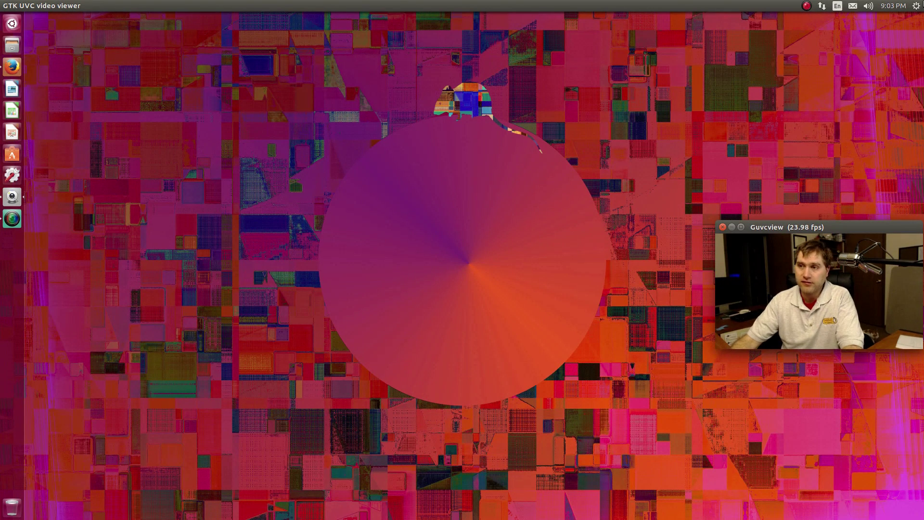
{"action": "left_click", "coordinate": [916, 5]}
{"action": "left_click", "coordinate": [866, 16]}
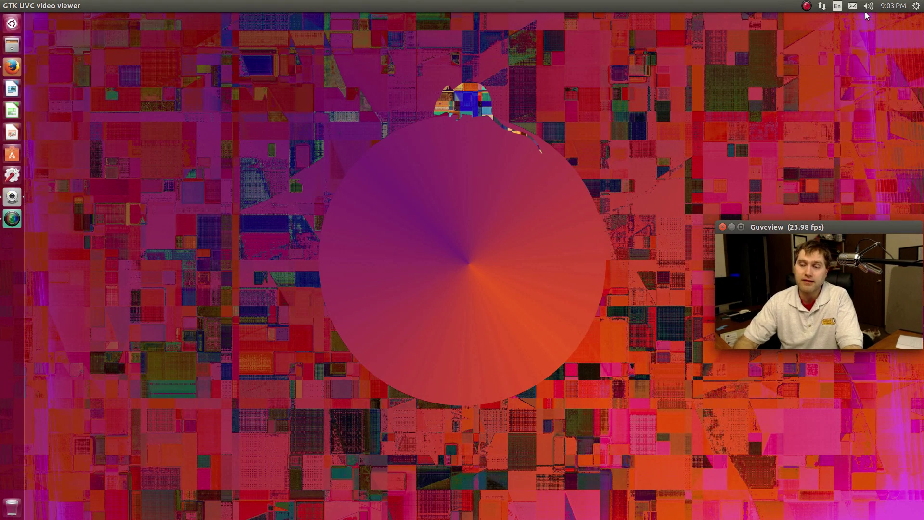